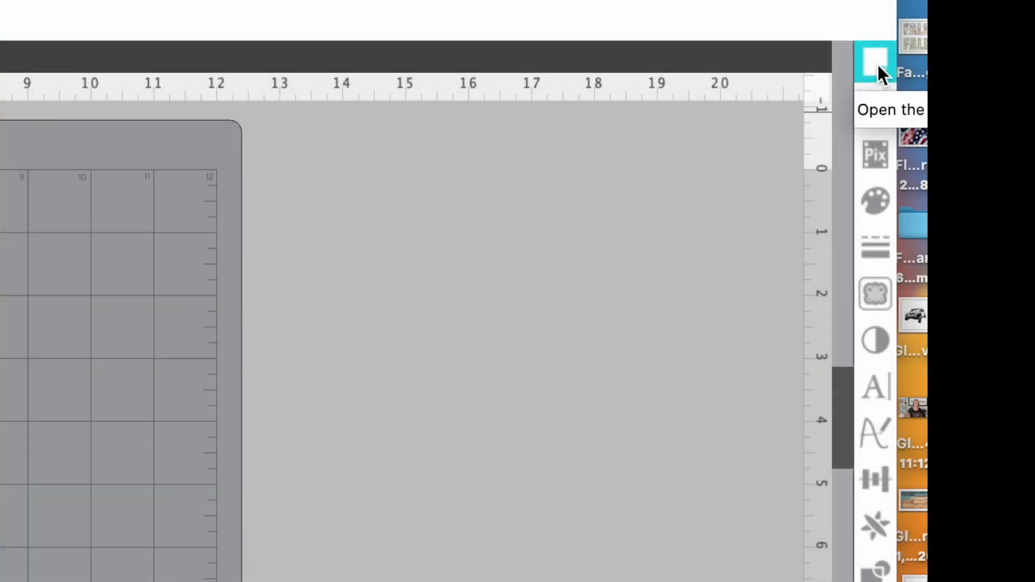
# Step: Draw a rectangle about 6.44 in wide and 4.36 in high in the upper part of the page
pyautogui.click(876, 63)
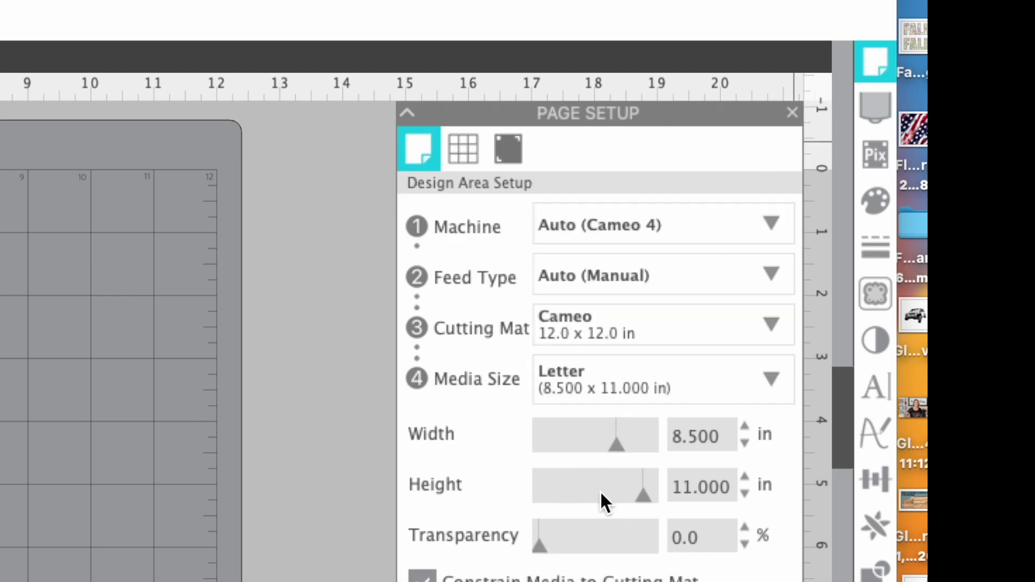
pyautogui.click(797, 113)
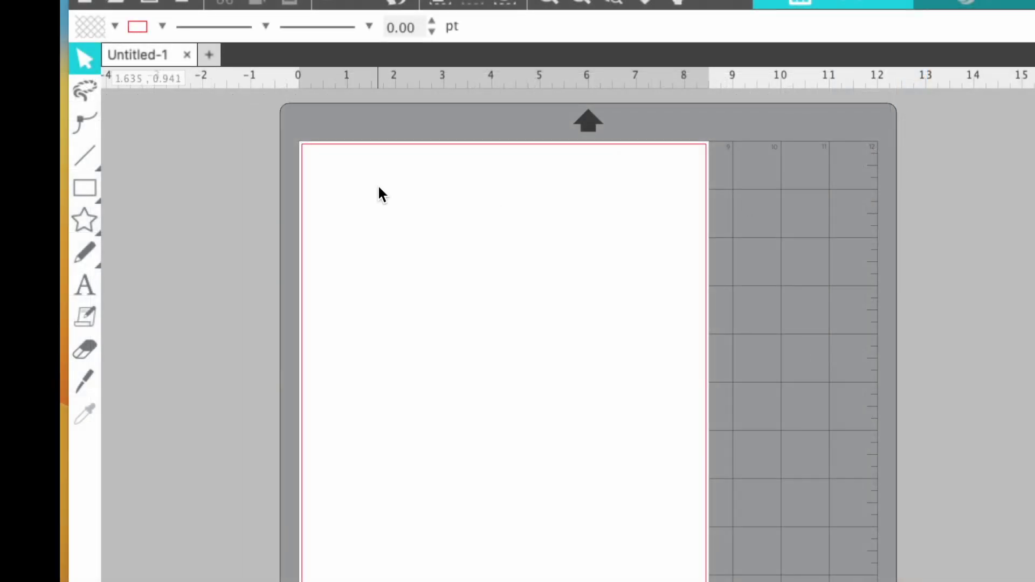
pyautogui.click(88, 192)
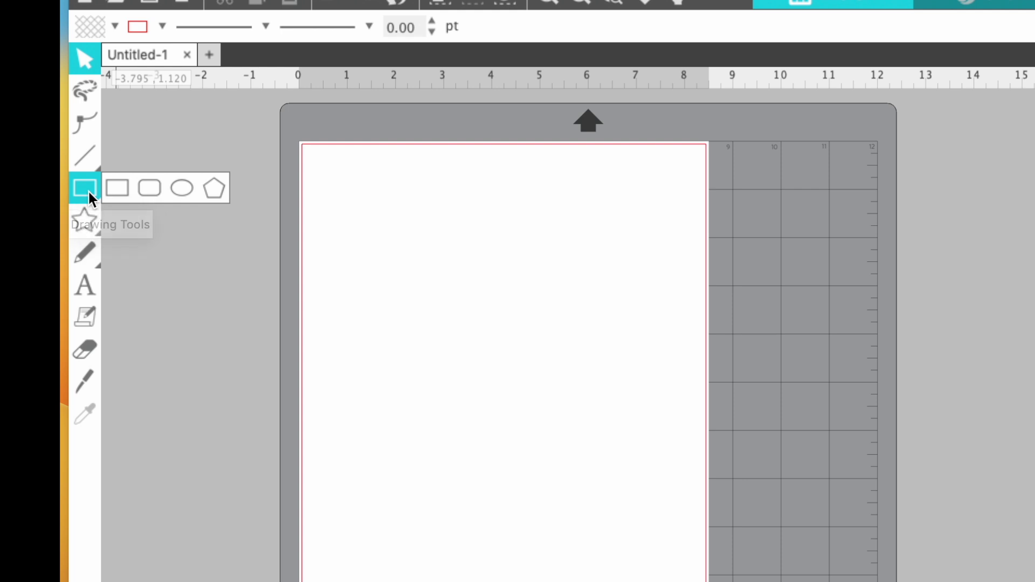
pyautogui.click(89, 190)
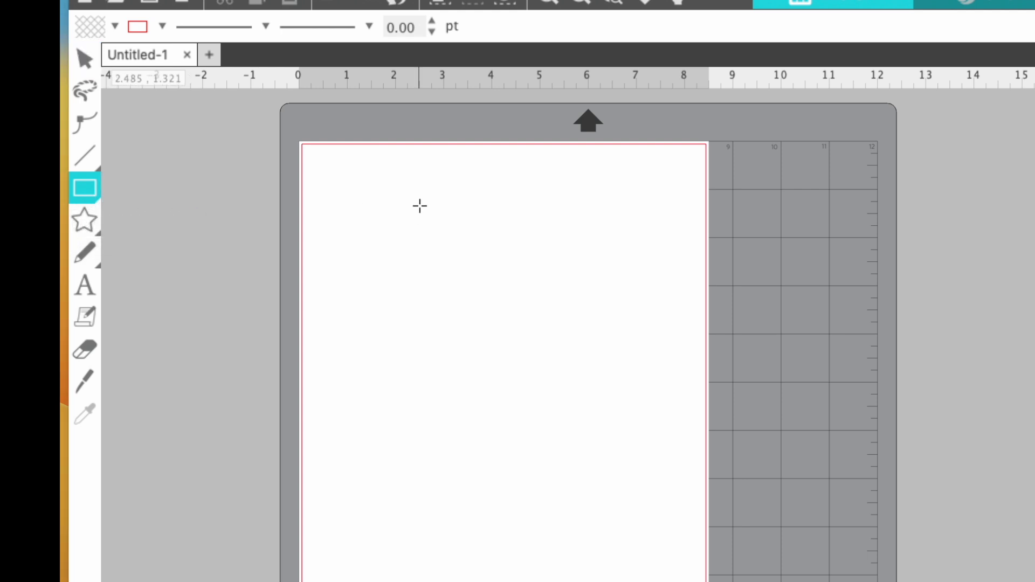
pyautogui.moveTo(364, 215); pyautogui.dragTo(675, 425)
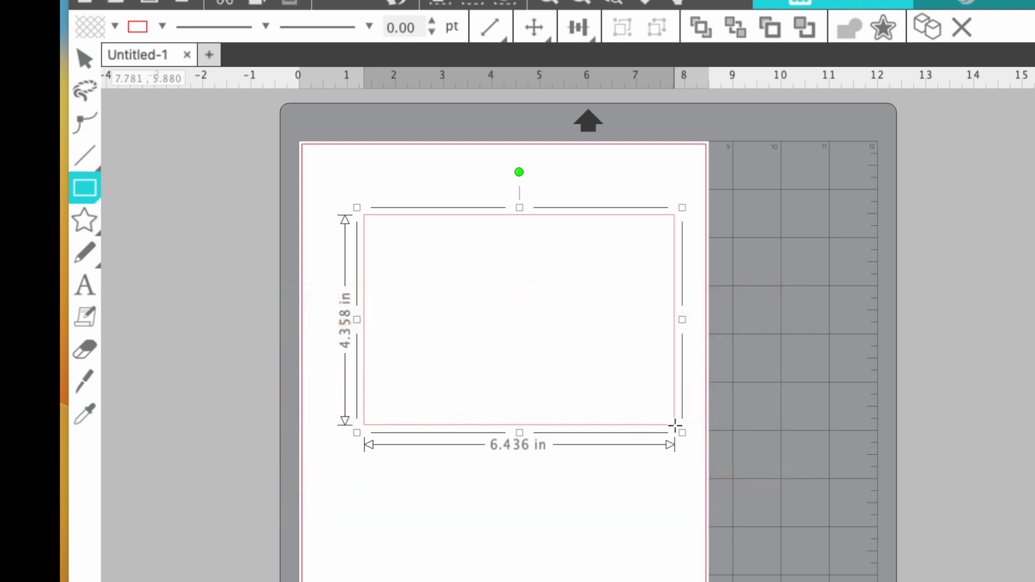
pyautogui.click(81, 56)
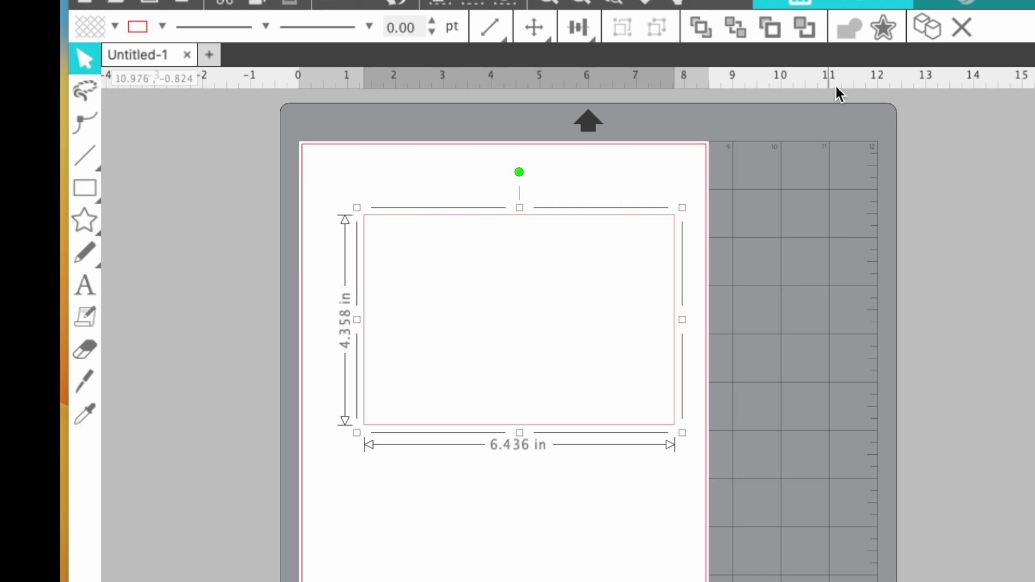
# Step: Widen the program window to make room for the selected object's width and height fields
pyautogui.click(533, 27)
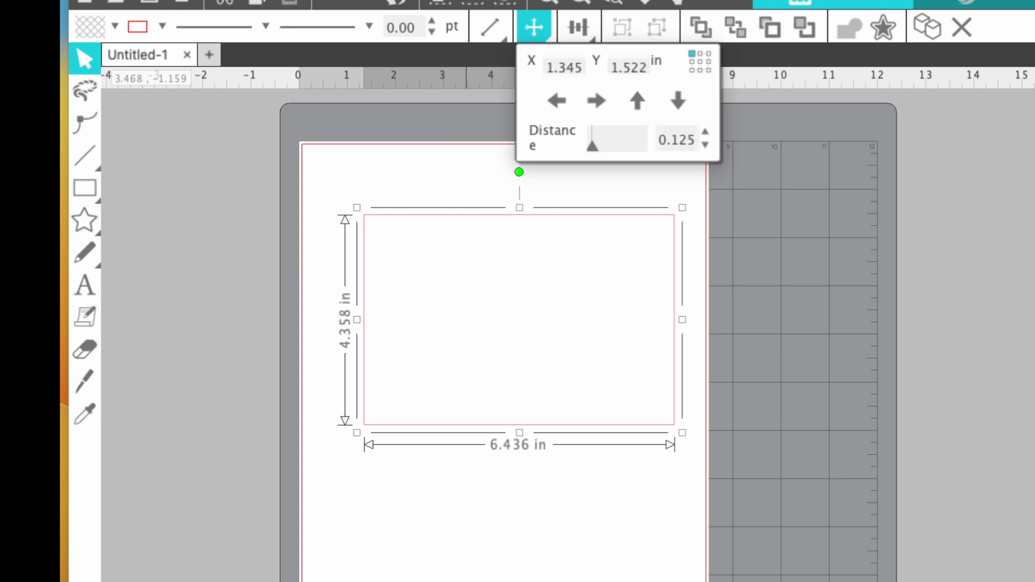
pyautogui.click(467, 86)
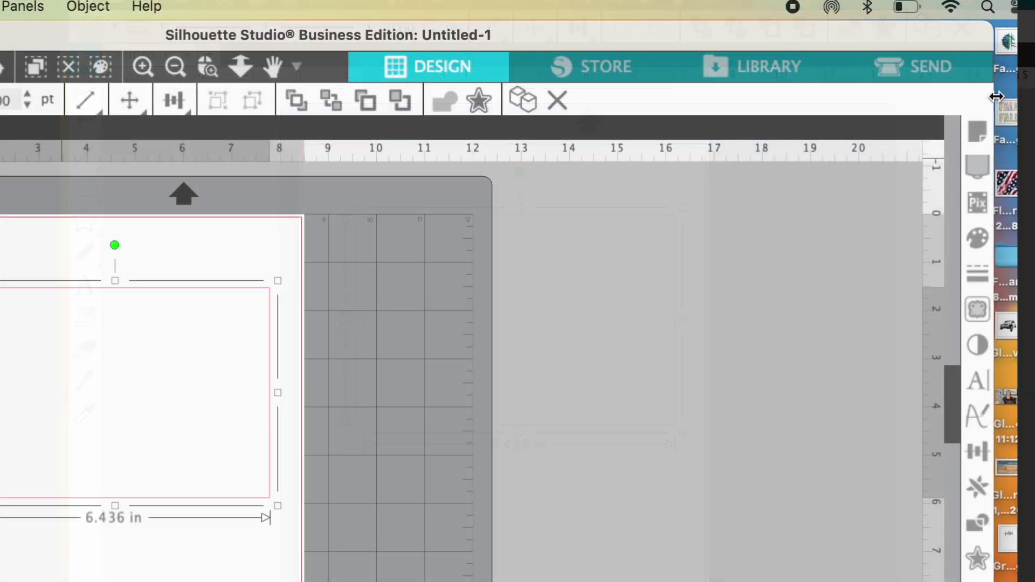
pyautogui.moveTo(996, 101); pyautogui.dragTo(1034, 100)
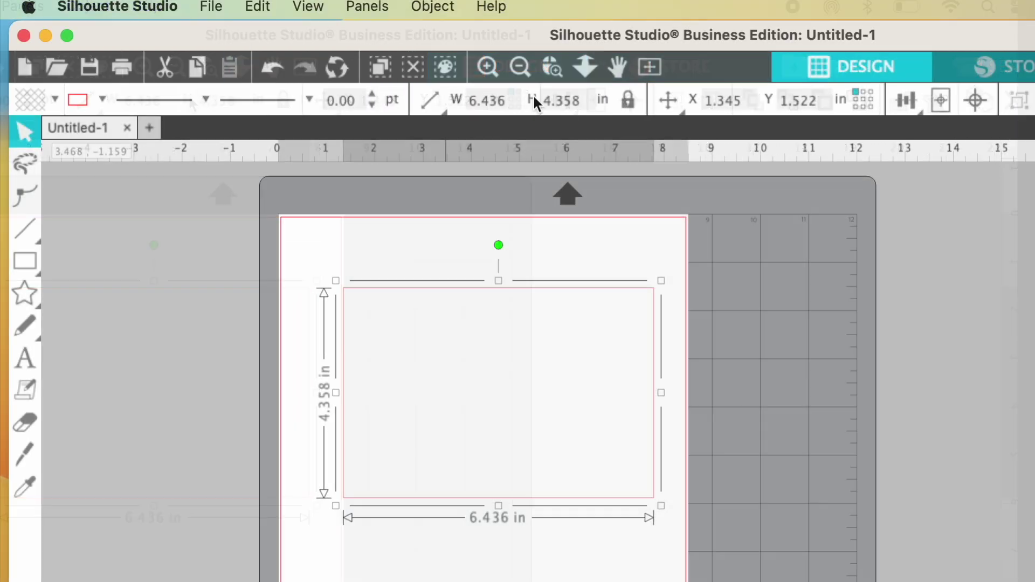
# Step: Set the rectangle's width to 9.401 in
pyautogui.click(511, 100)
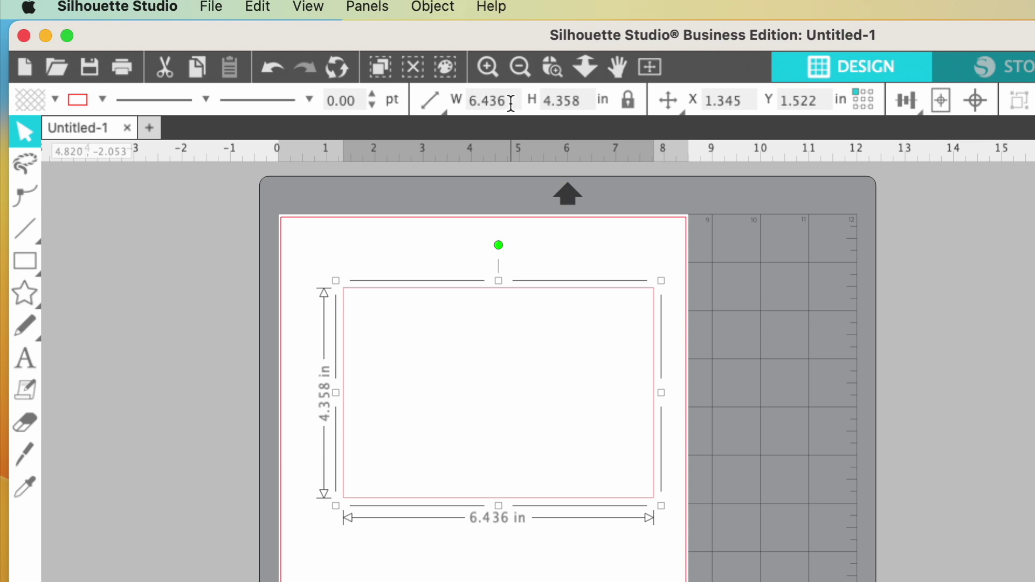
pyautogui.press('BackSpace')
pyautogui.press('BackSpace')
pyautogui.press('BackSpace')
pyautogui.press('BackSpace')
pyautogui.press('BackSpace')
pyautogui.write('9.401')
pyautogui.press('Return')
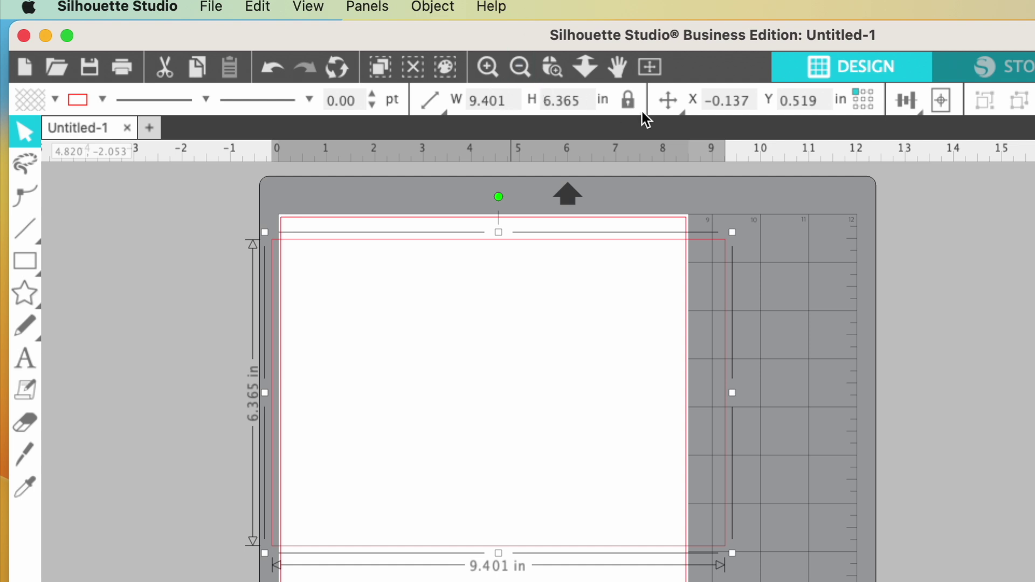
# Step: Unlock the rectangle's aspect ratio and set its height to 8.2 in
pyautogui.click(631, 104)
pyautogui.click(583, 98)
pyautogui.press('BackSpace')
pyautogui.press('BackSpace')
pyautogui.press('BackSpace')
pyautogui.press('BackSpace')
pyautogui.press('BackSpace')
pyautogui.write('8.2')
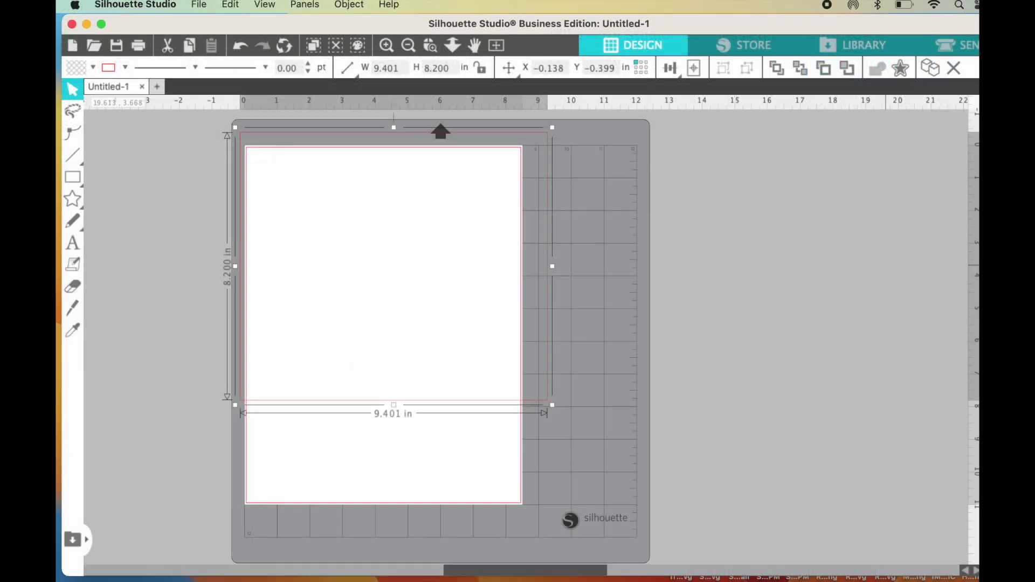
# Step: Fill the rectangle with the light blue color CDE6F3
pyautogui.click(76, 67)
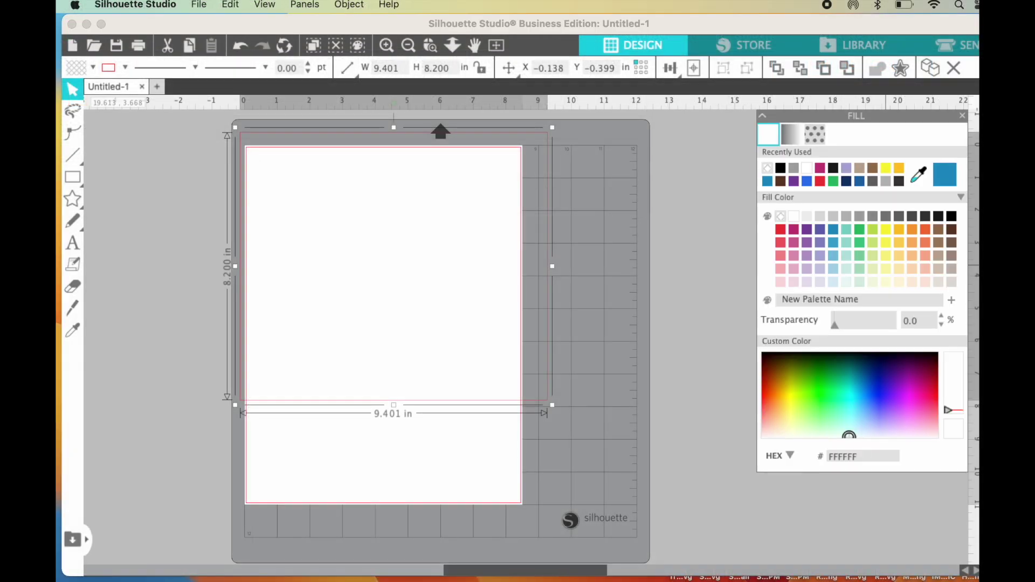
pyautogui.click(794, 169)
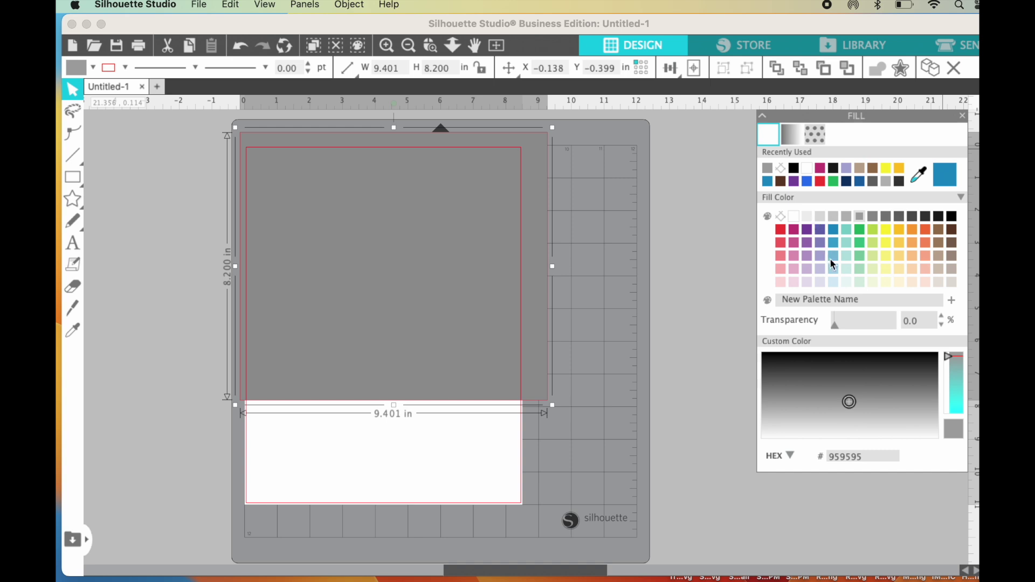
pyautogui.click(833, 282)
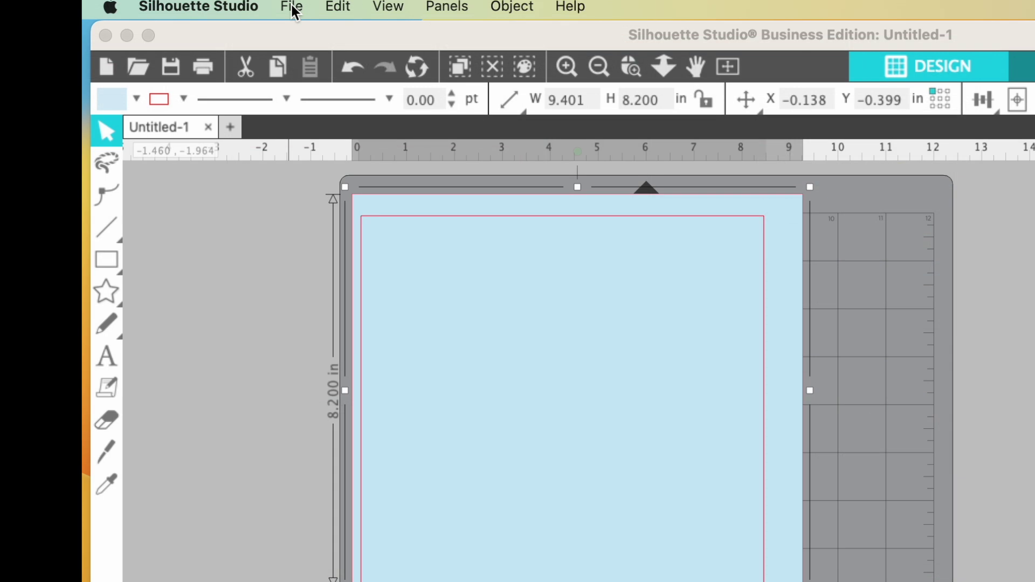
# Step: Merge the image 3D Dahlia Tumbler Wrap 3.png from the Desktop into the current design
pyautogui.click(201, 7)
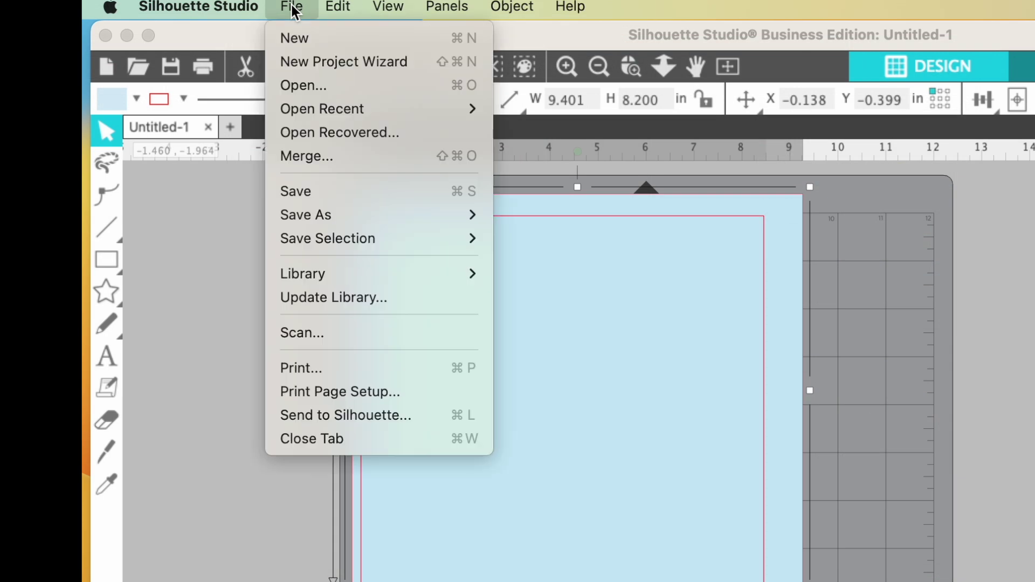
pyautogui.click(295, 158)
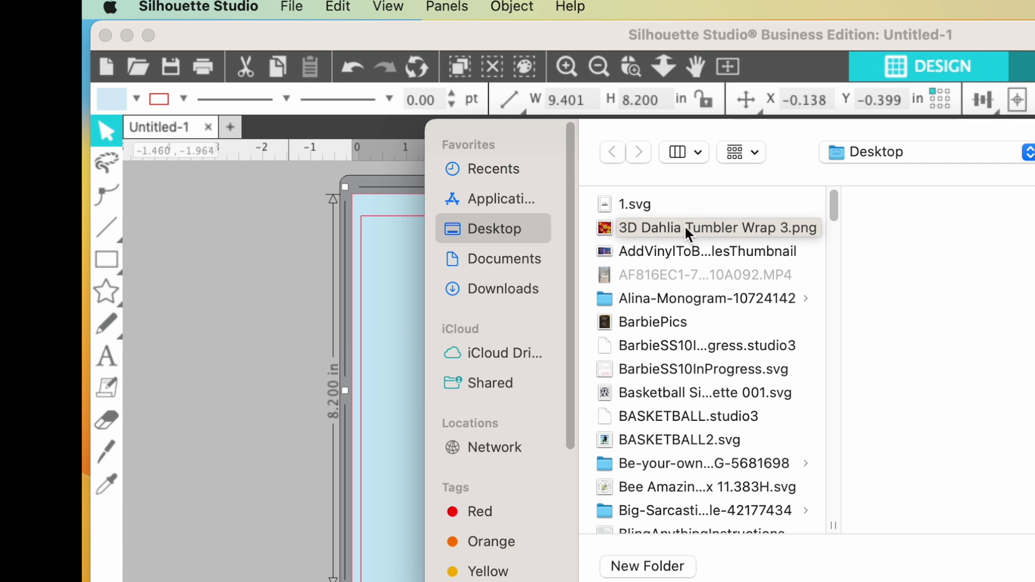
pyautogui.click(737, 226)
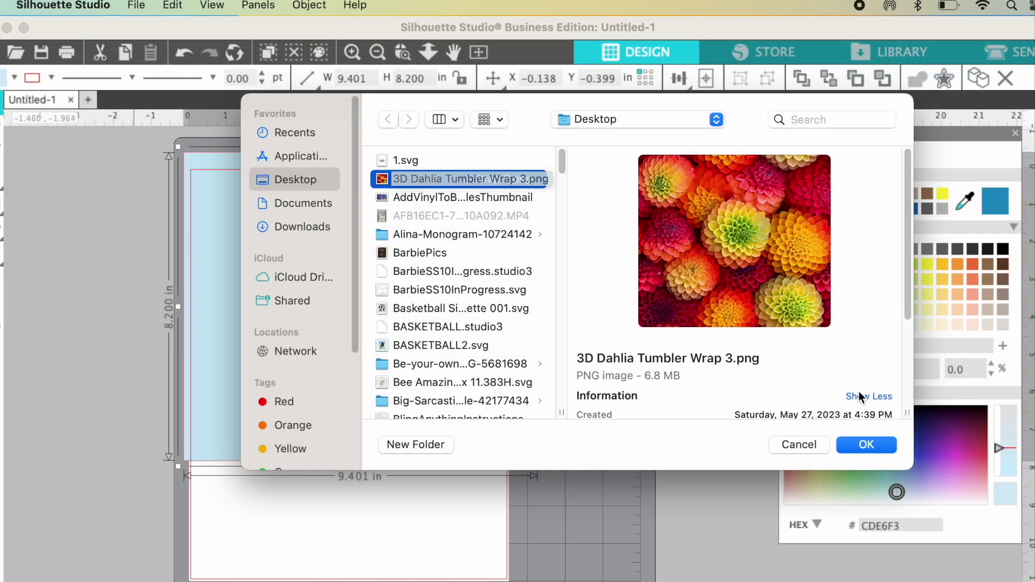
pyautogui.click(862, 444)
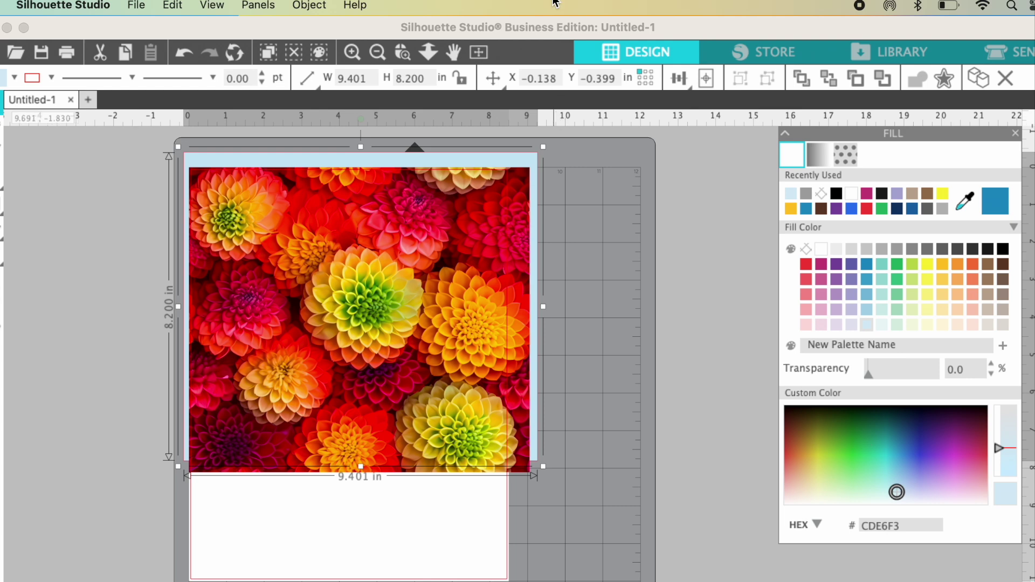
# Step: Merge the file PAPER SCRAP.svg from the Desktop into the current design
pyautogui.click(135, 6)
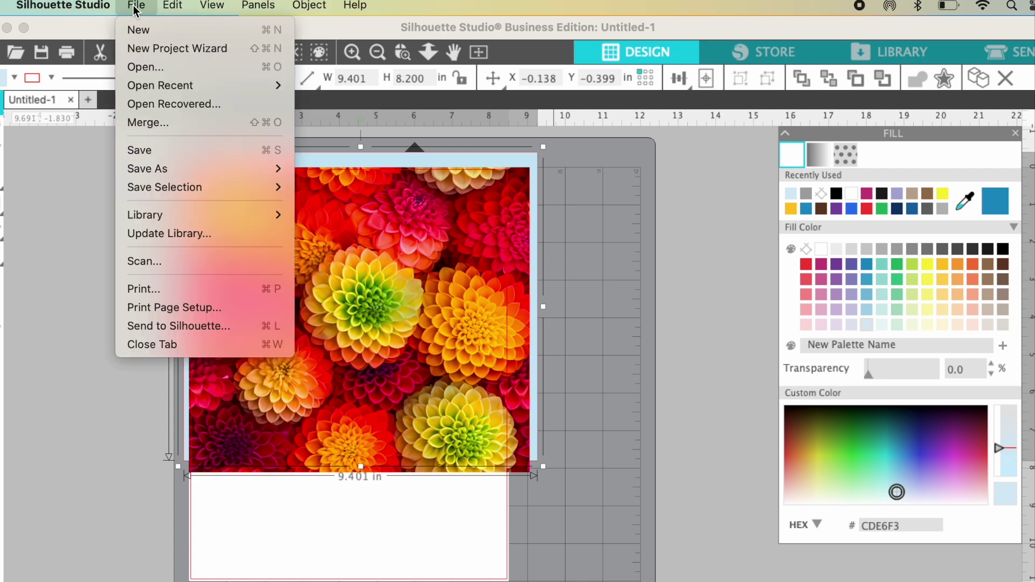
pyautogui.click(137, 125)
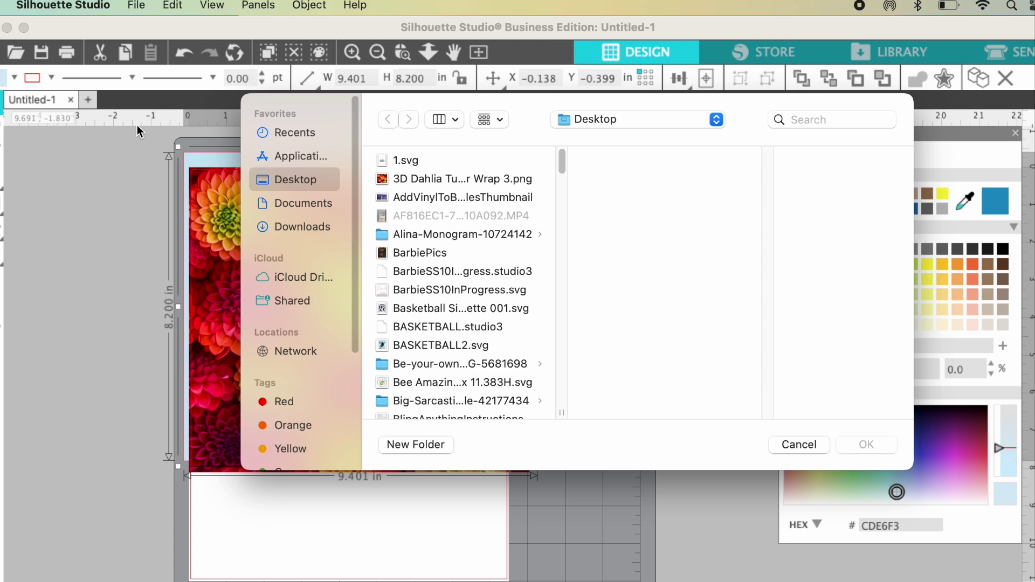
pyautogui.scroll(-5, 461, 246)
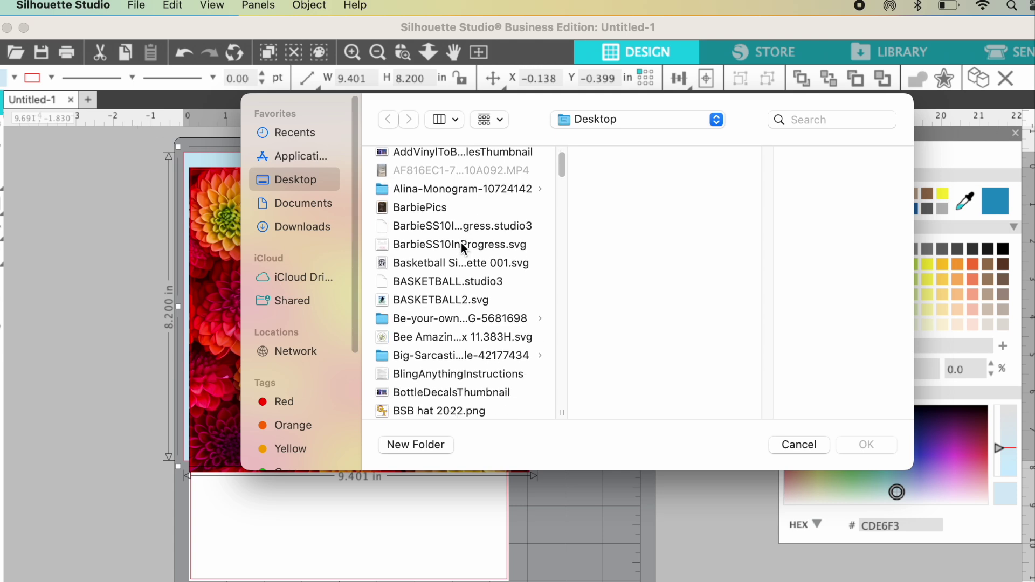
pyautogui.scroll(-15, 461, 246)
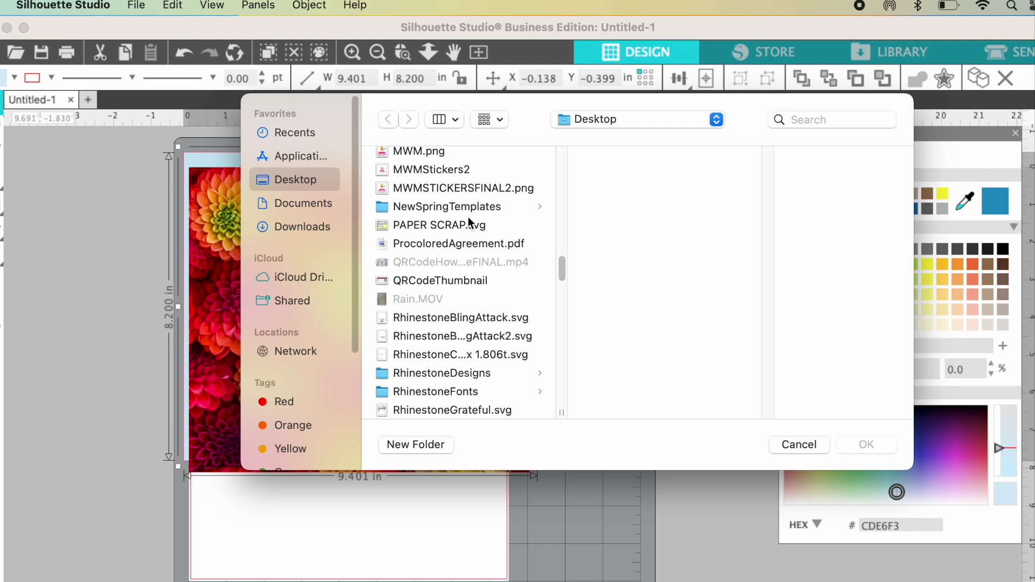
pyautogui.click(436, 224)
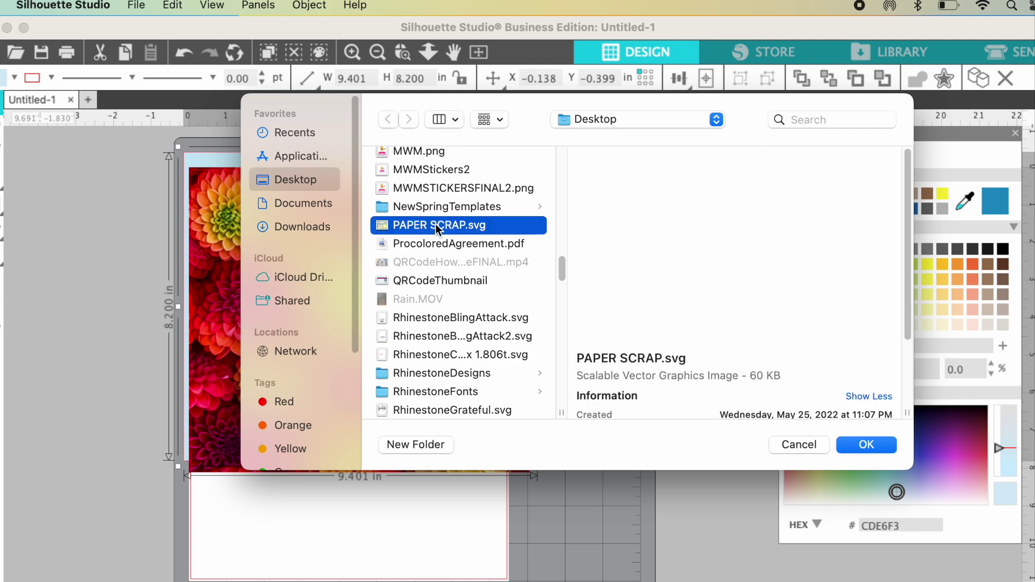
pyautogui.click(866, 444)
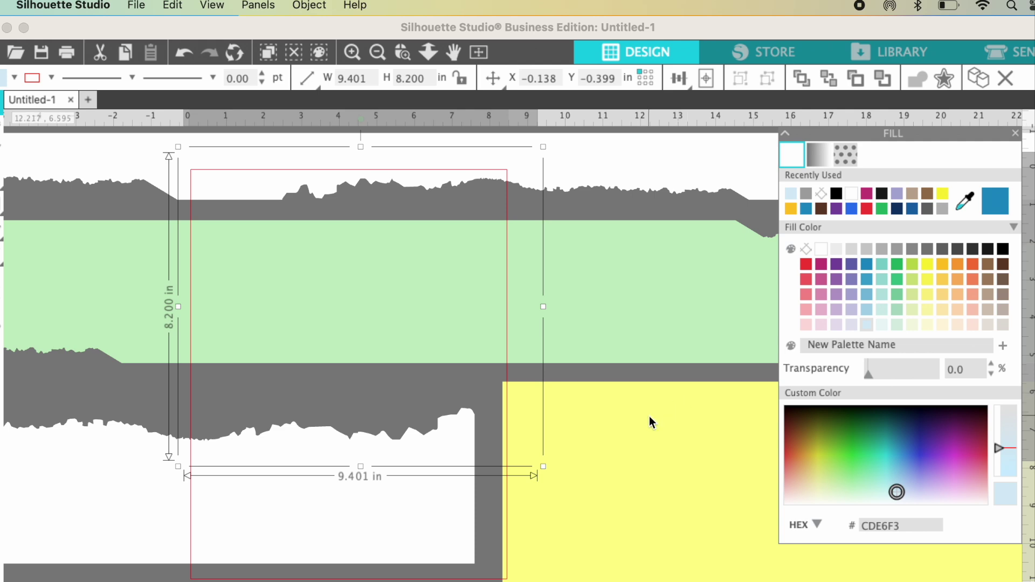
# Step: Delete the dark gray background behind the torn-paper pieces
pyautogui.press('super+minus')
pyautogui.press('super+minus')
pyautogui.press('super+minus')
pyautogui.press('super+minus')
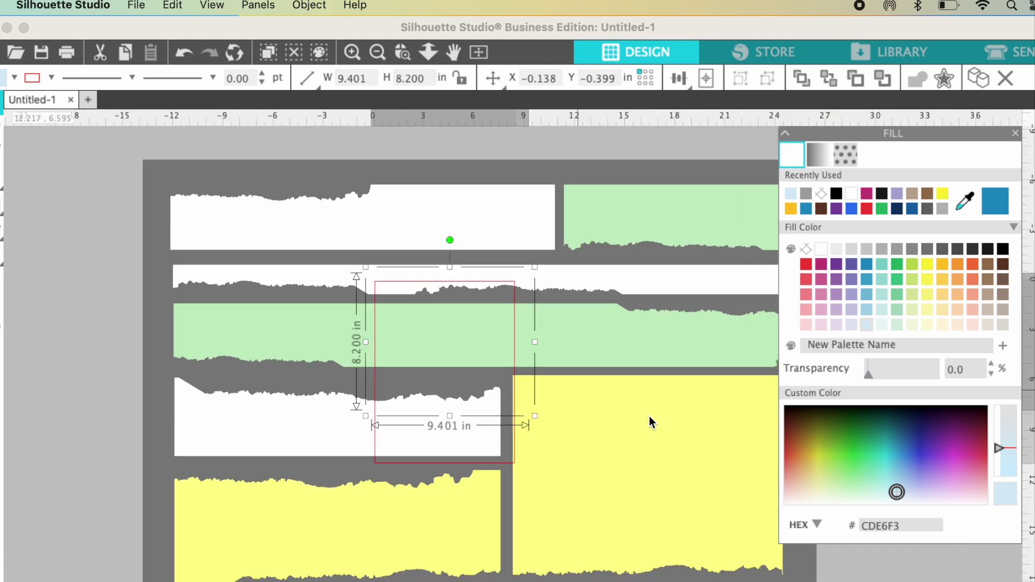
pyautogui.press('super+minus')
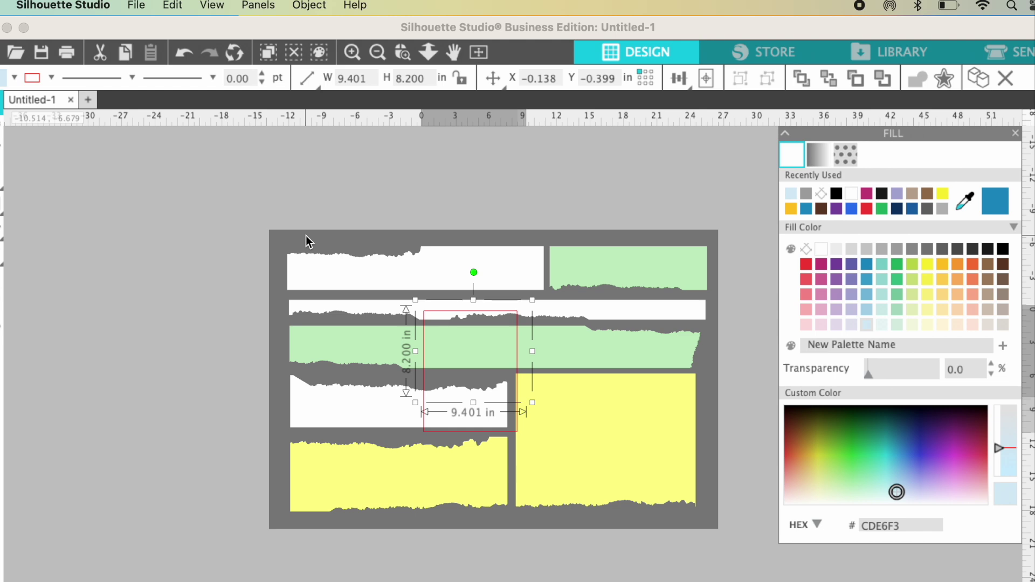
pyautogui.click(268, 258)
pyautogui.click(280, 245)
pyautogui.press('Delete')
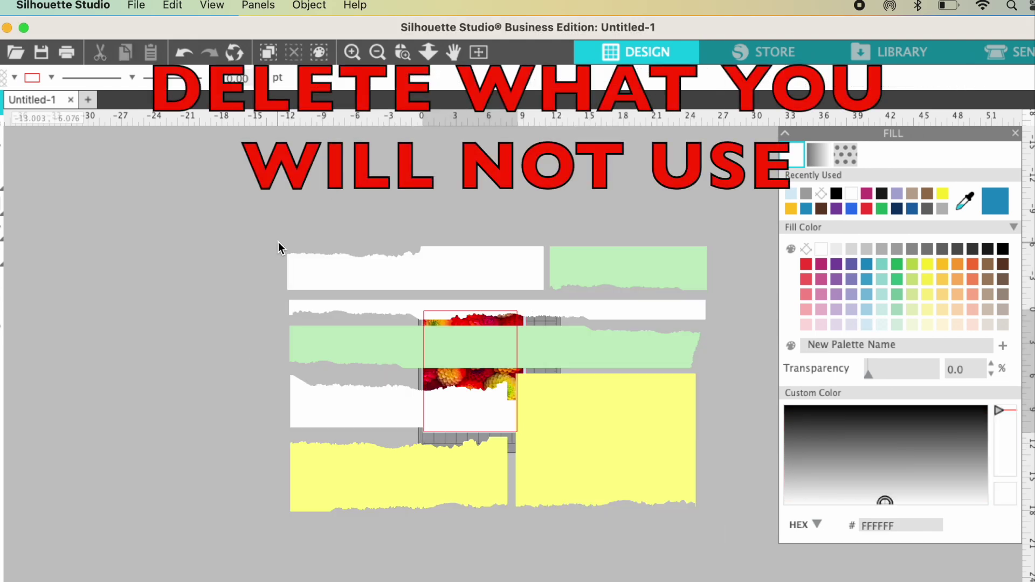
# Step: Delete the unneeded green, yellow and white torn-paper pieces, keeping only the white strip across the lower part of the dahlia image
pyautogui.click(566, 451)
pyautogui.press('Delete')
pyautogui.click(582, 356)
pyautogui.press('Delete')
pyautogui.click(606, 317)
pyautogui.press('Delete')
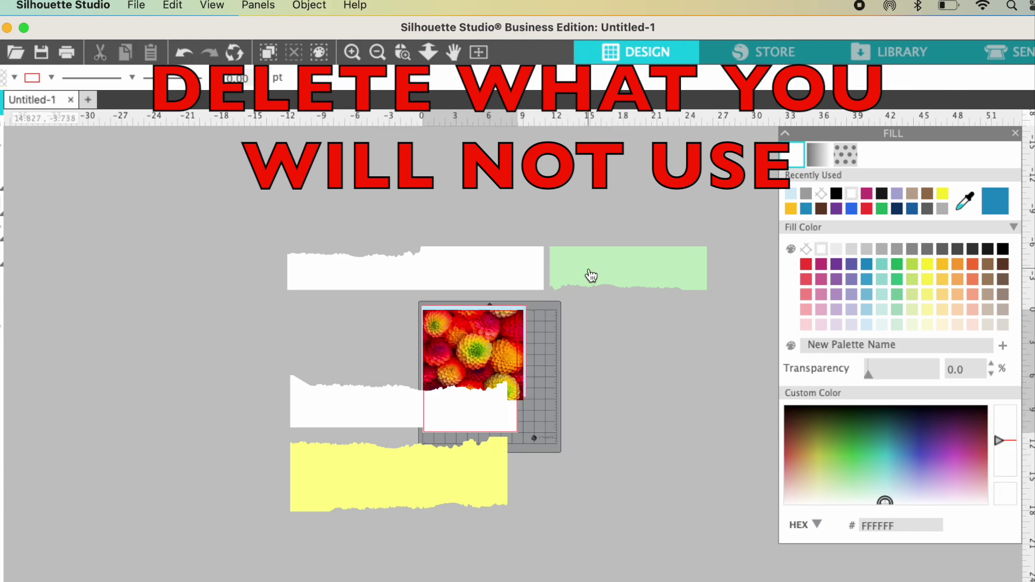
pyautogui.click(591, 276)
pyautogui.press('Delete')
pyautogui.click(469, 267)
pyautogui.press('Delete')
pyautogui.click(386, 480)
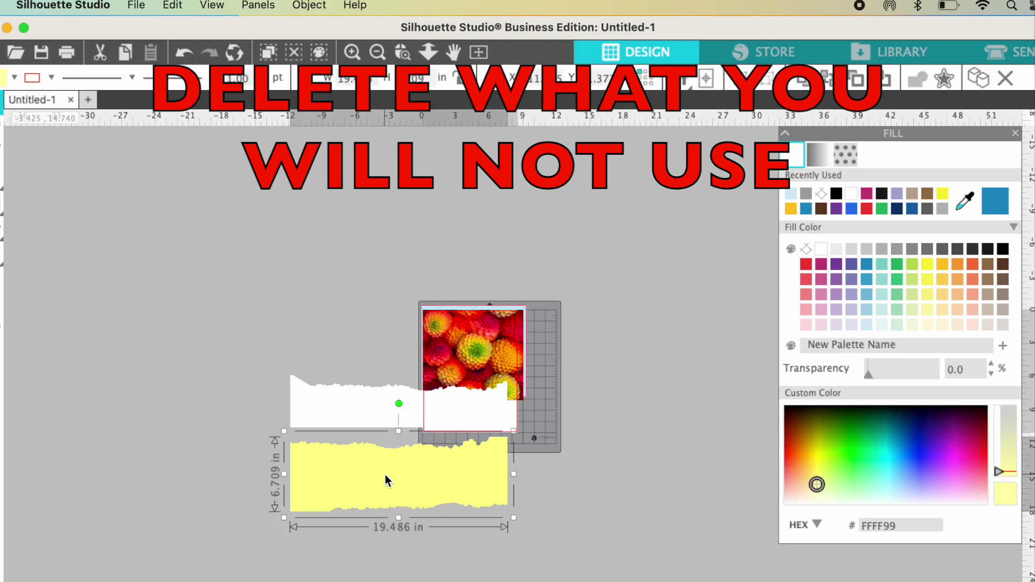
pyautogui.press('Delete')
# Step: Rotate the white torn-paper strip 90° clockwise and place it over the left edge of the dahlia image
pyautogui.click(384, 412)
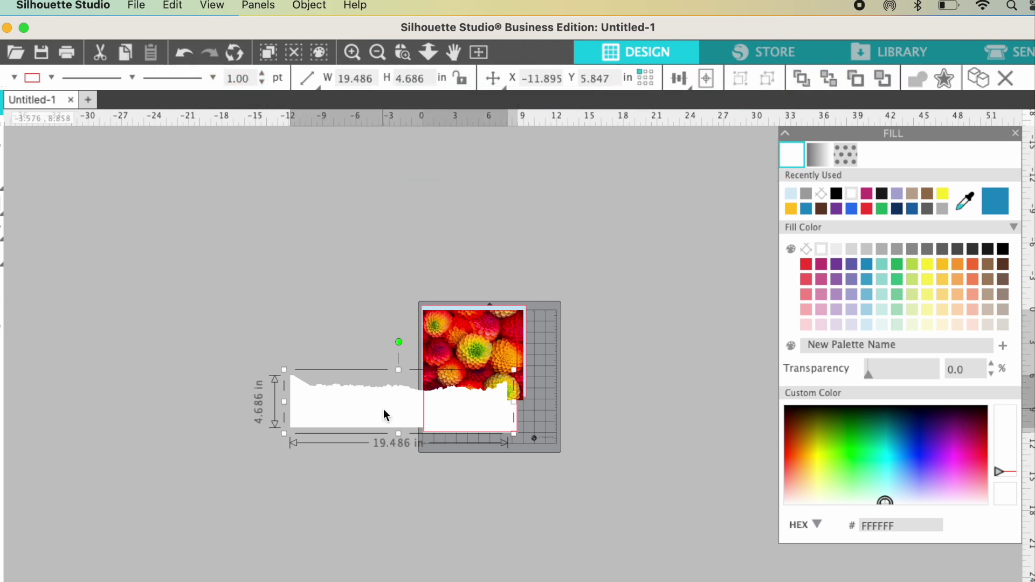
pyautogui.scroll(5, 383, 409)
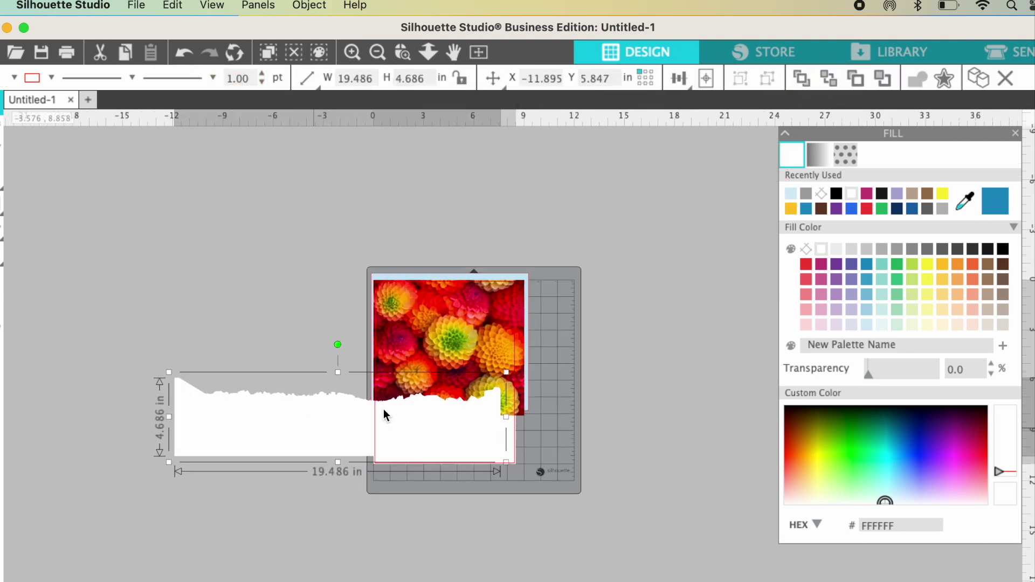
pyautogui.scroll(3, 384, 409)
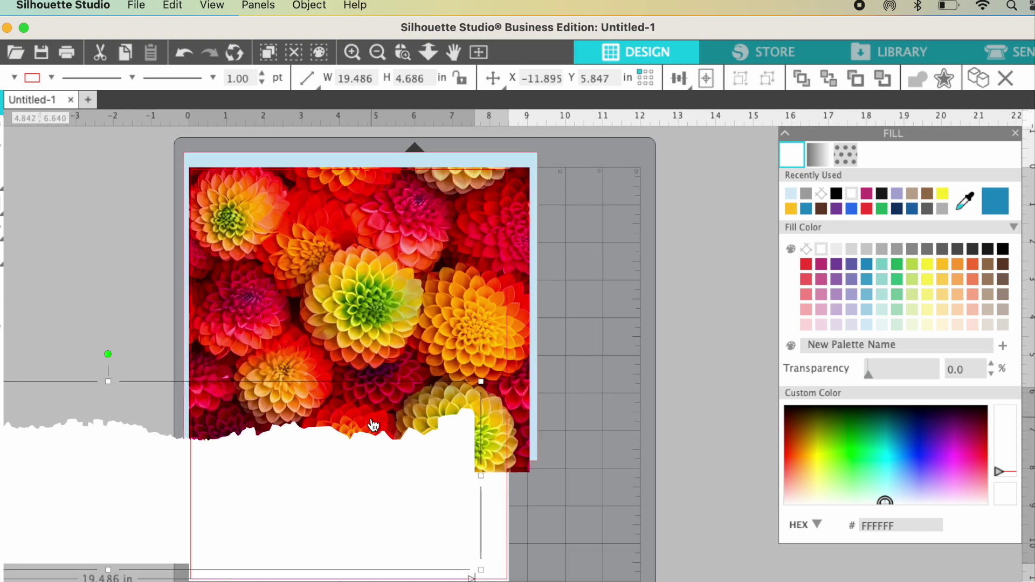
pyautogui.hscroll(-2, 416, 438)
pyautogui.hscroll(-2, 417, 437)
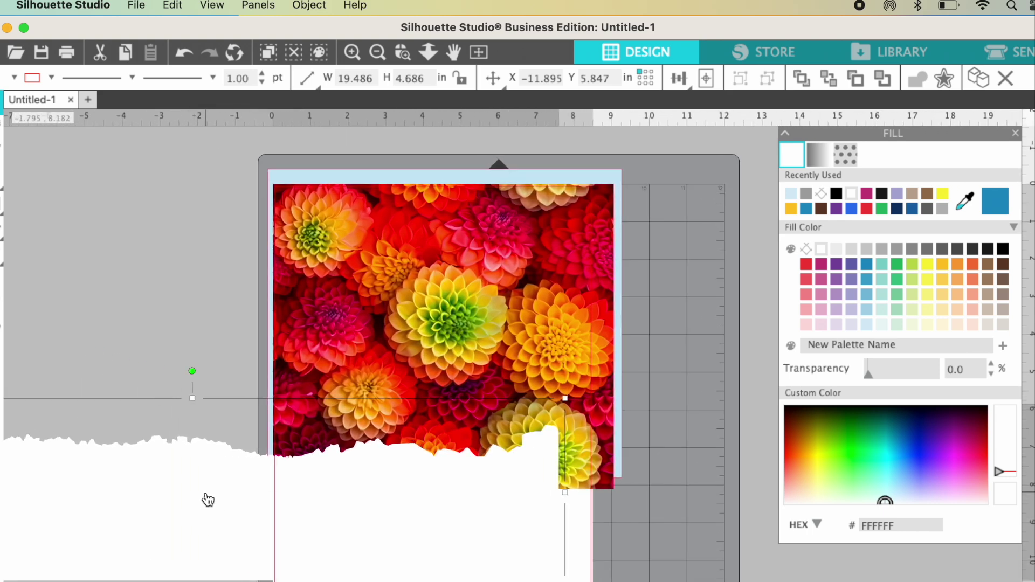
pyautogui.click(311, 6)
pyautogui.moveTo(312, 88)
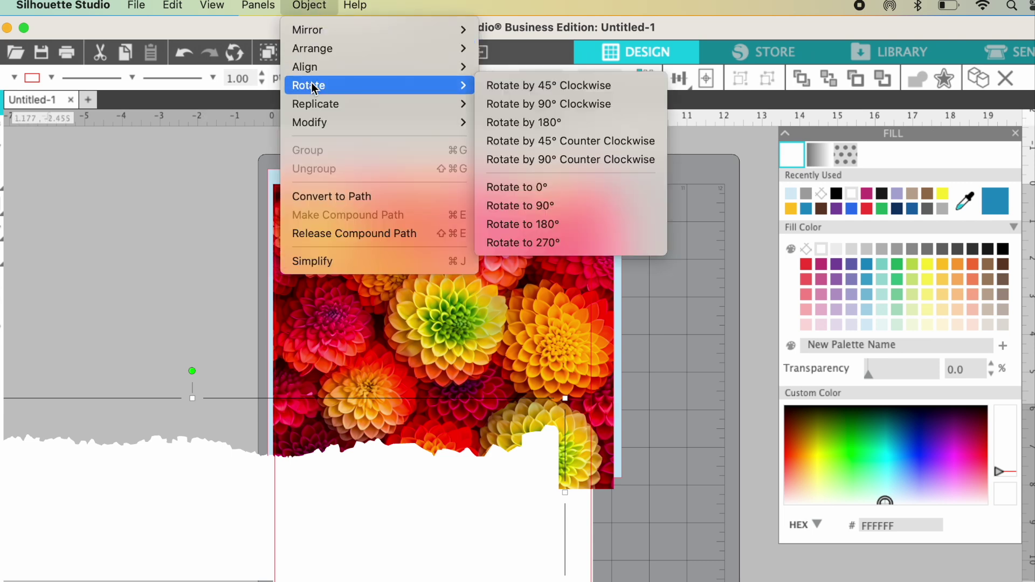
pyautogui.click(502, 106)
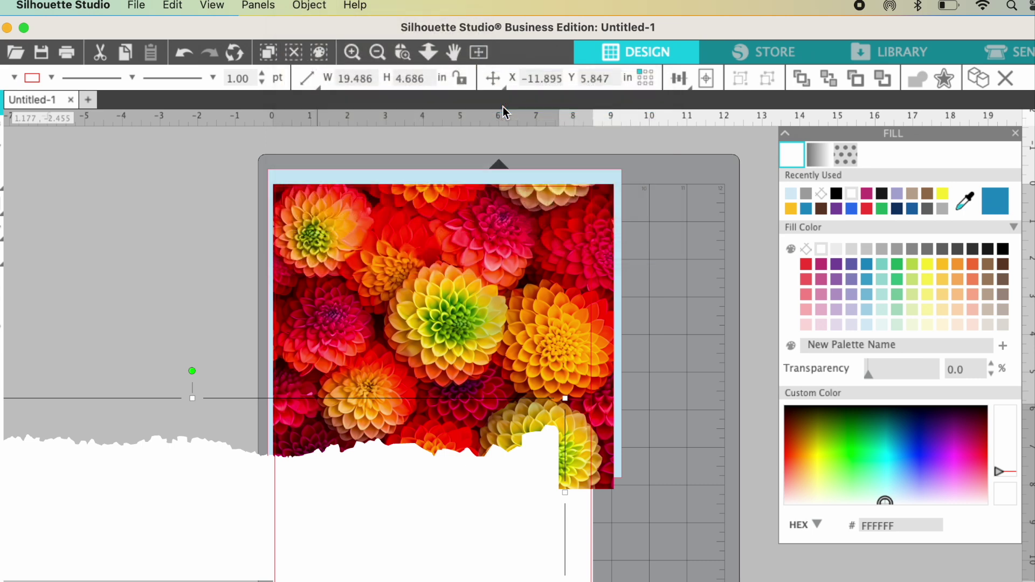
pyautogui.moveTo(206, 373); pyautogui.dragTo(244, 348)
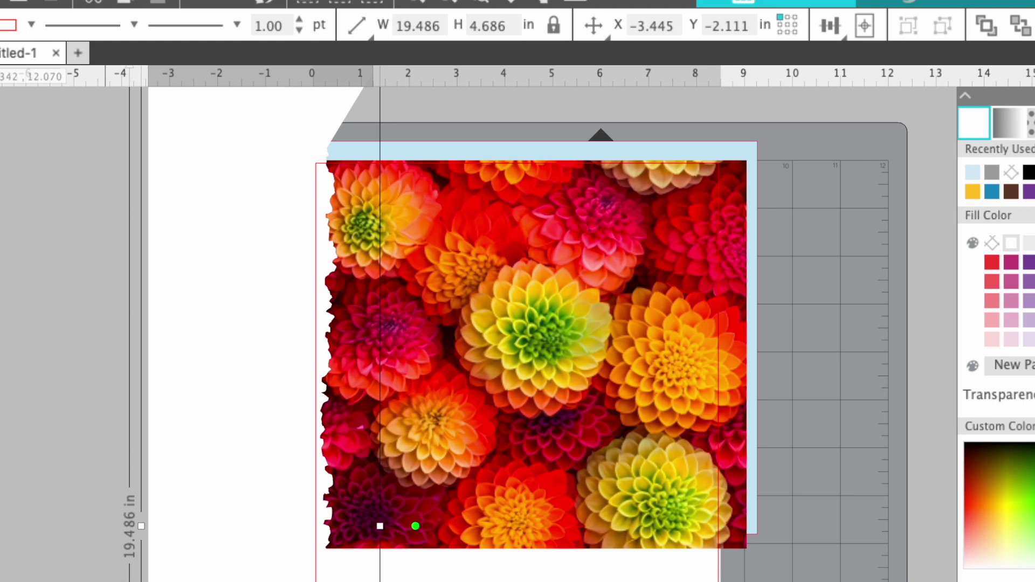
pyautogui.click(139, 427)
pyautogui.click(209, 468)
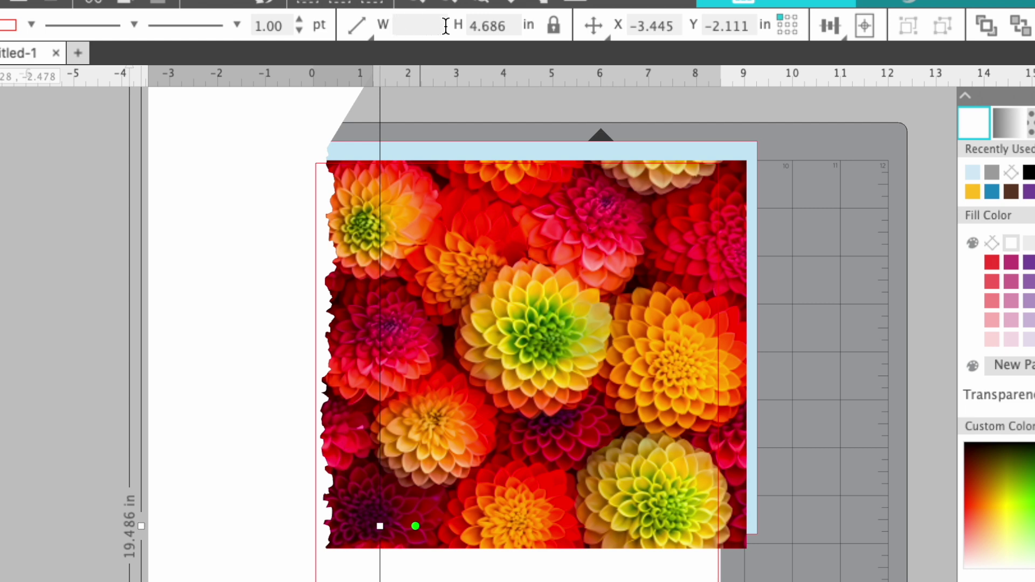
pyautogui.press('Return')
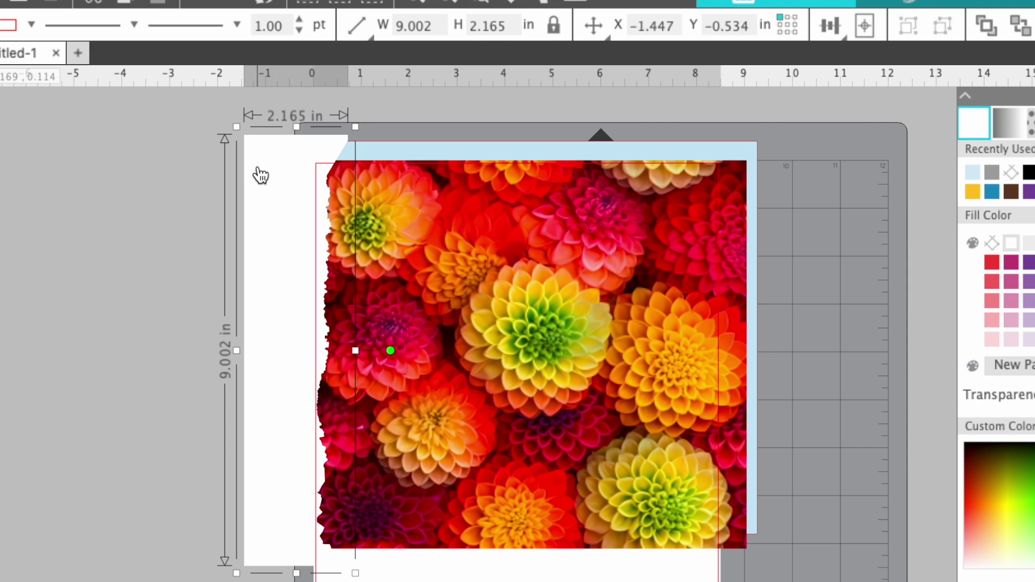
pyautogui.click(203, 2)
pyautogui.click(203, 2)
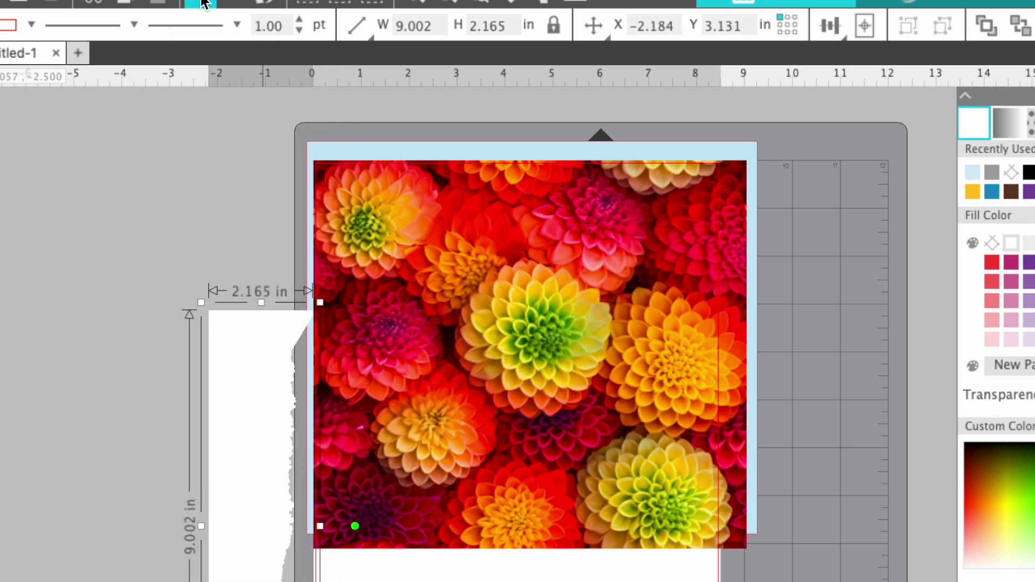
pyautogui.click(202, 1)
# Step: Send the rotated white strip to the back, behind the dahlia image
pyautogui.moveTo(259, 388); pyautogui.dragTo(256, 363)
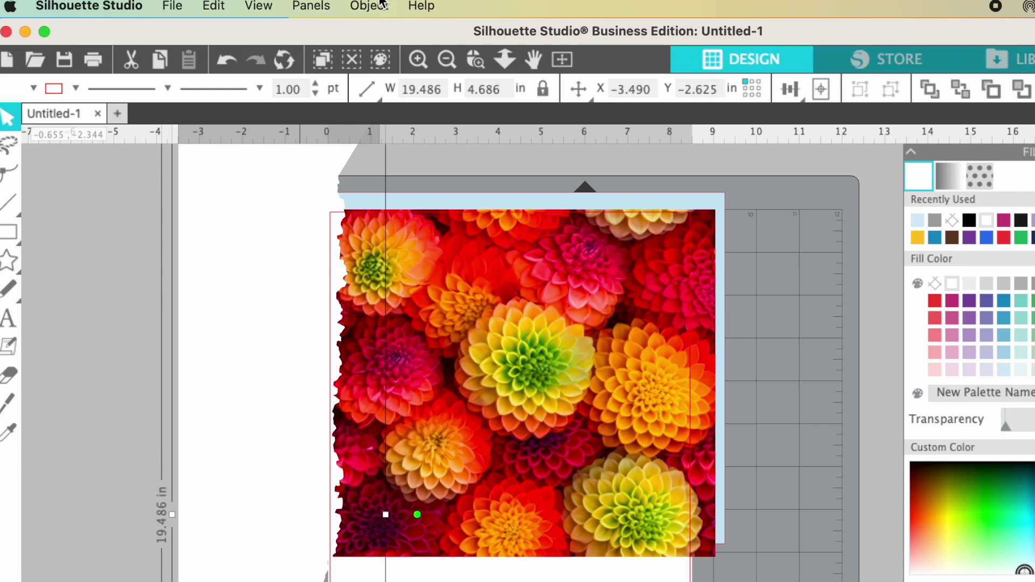
pyautogui.click(372, 6)
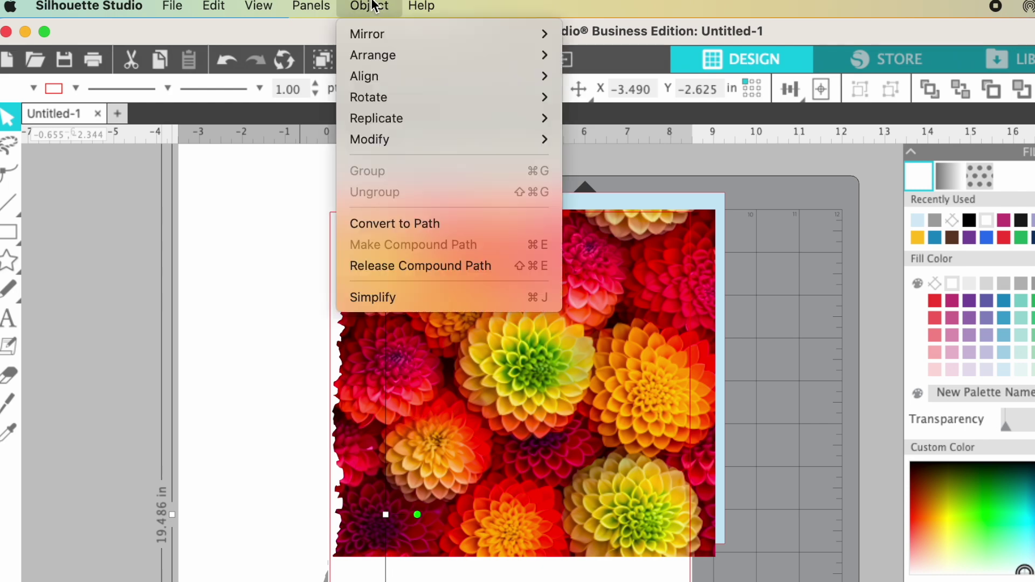
pyautogui.moveTo(381, 56)
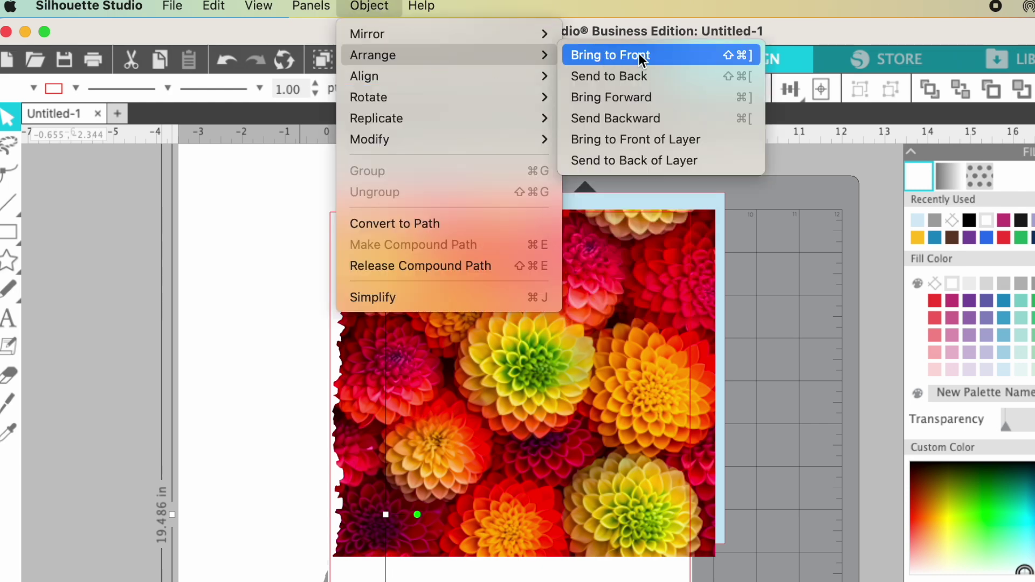
pyautogui.click(629, 76)
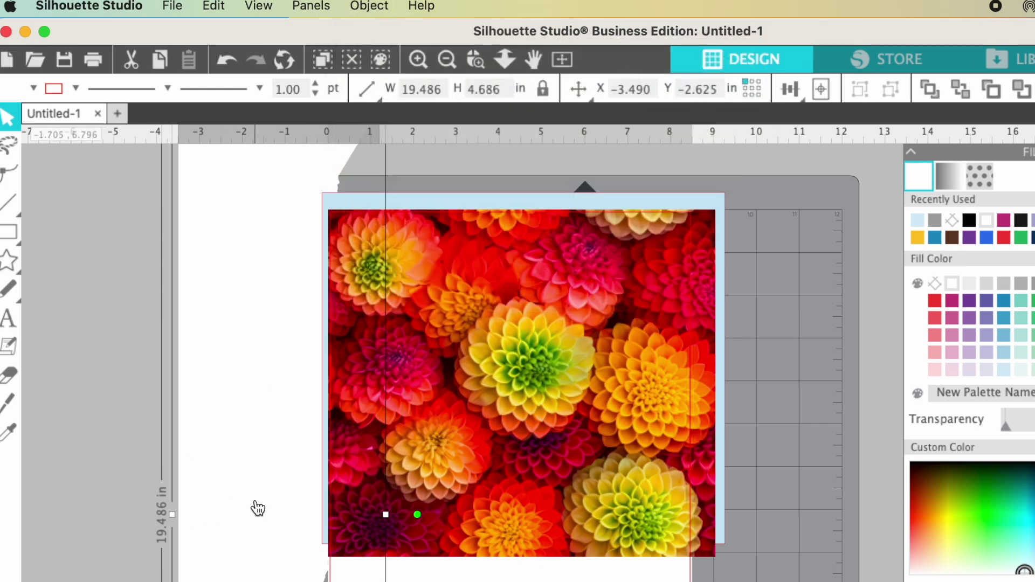
pyautogui.moveTo(179, 490); pyautogui.dragTo(251, 496)
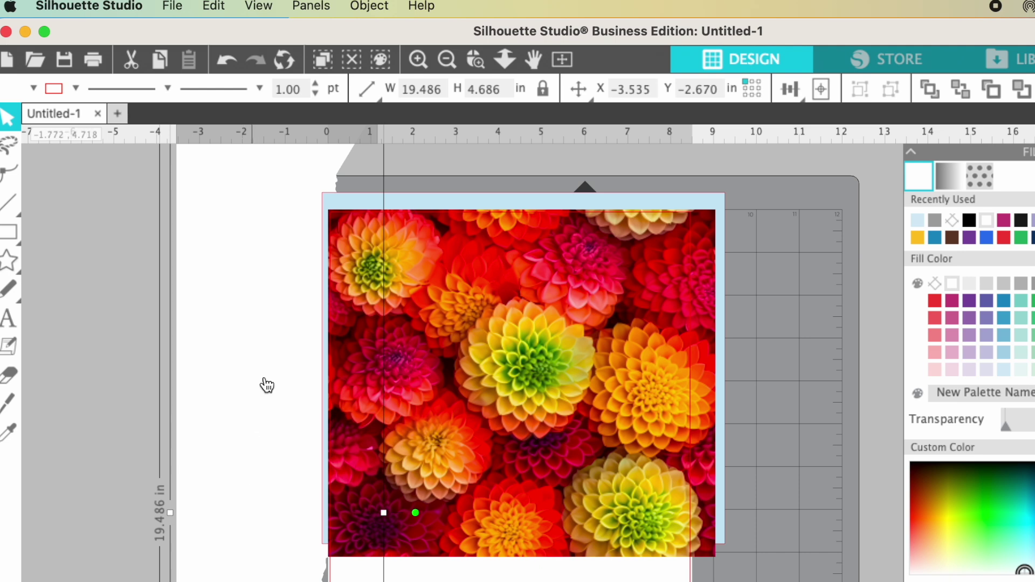
# Step: Bring the white strip to the front and shift it so its torn edge overlaps the dahlia image's left side
pyautogui.click(376, 11)
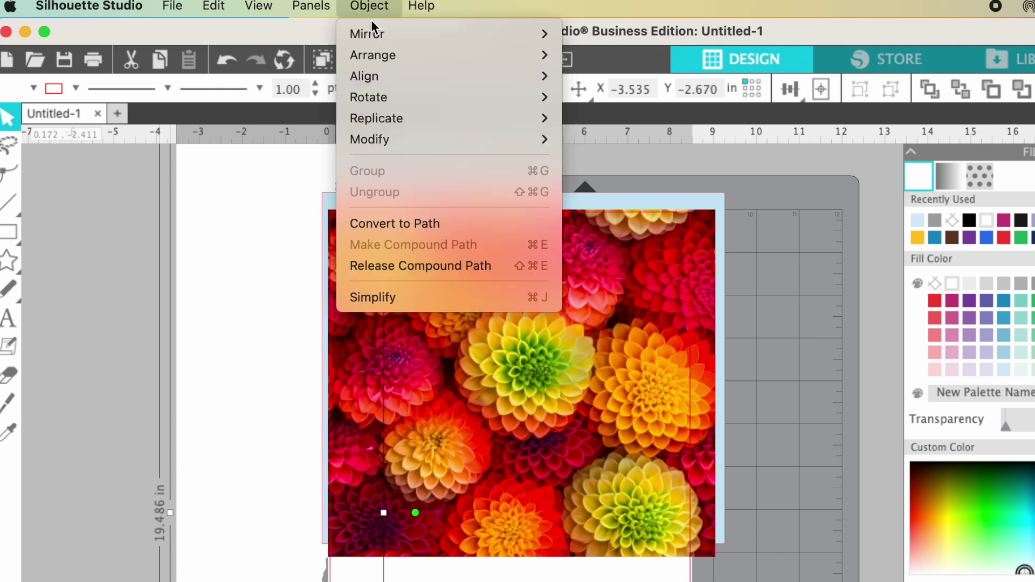
pyautogui.moveTo(376, 54)
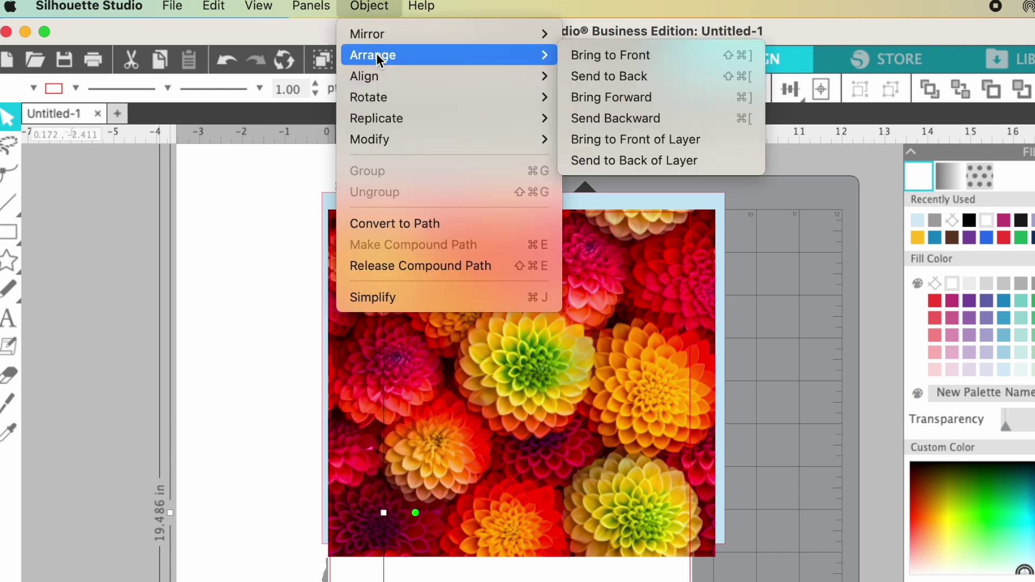
pyautogui.click(602, 50)
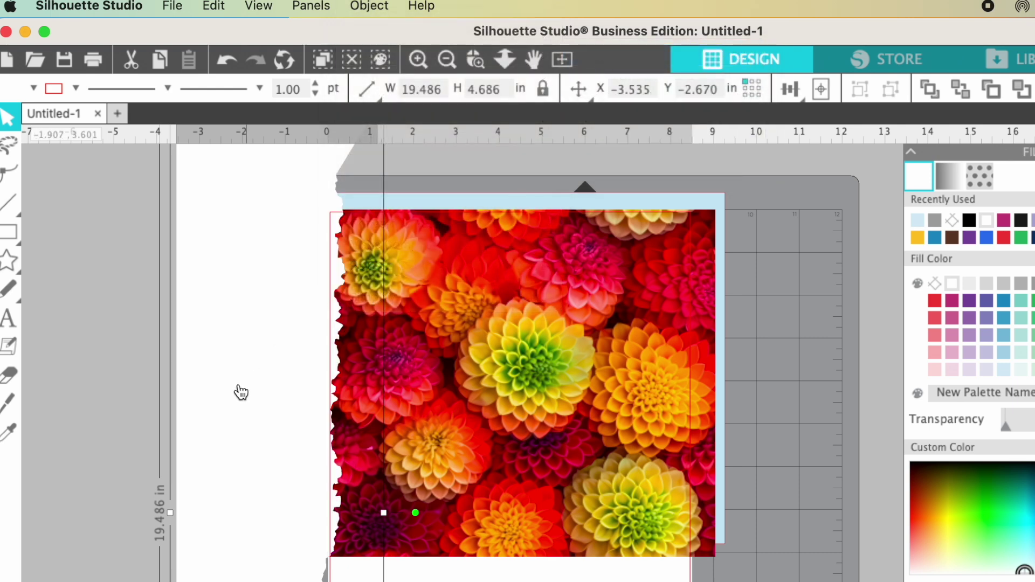
pyautogui.moveTo(219, 429)
pyautogui.mouseDown()
pyautogui.moveTo(229, 420)
pyautogui.moveTo(228, 434)
pyautogui.mouseUp()
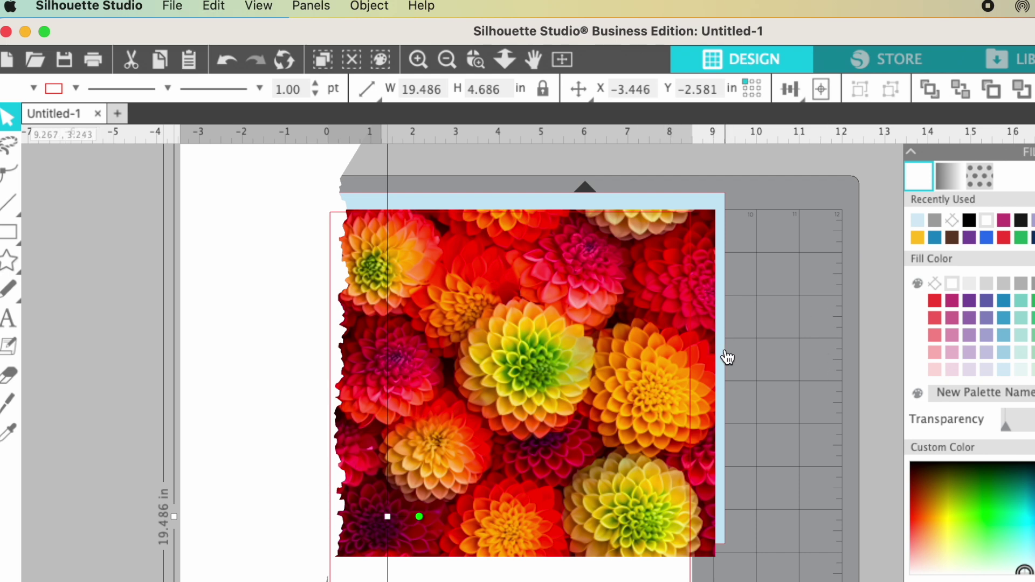
# Step: Duplicate the torn strip and mirror the copy horizontally beside the dahlia image's right edge
pyautogui.press('super+z')
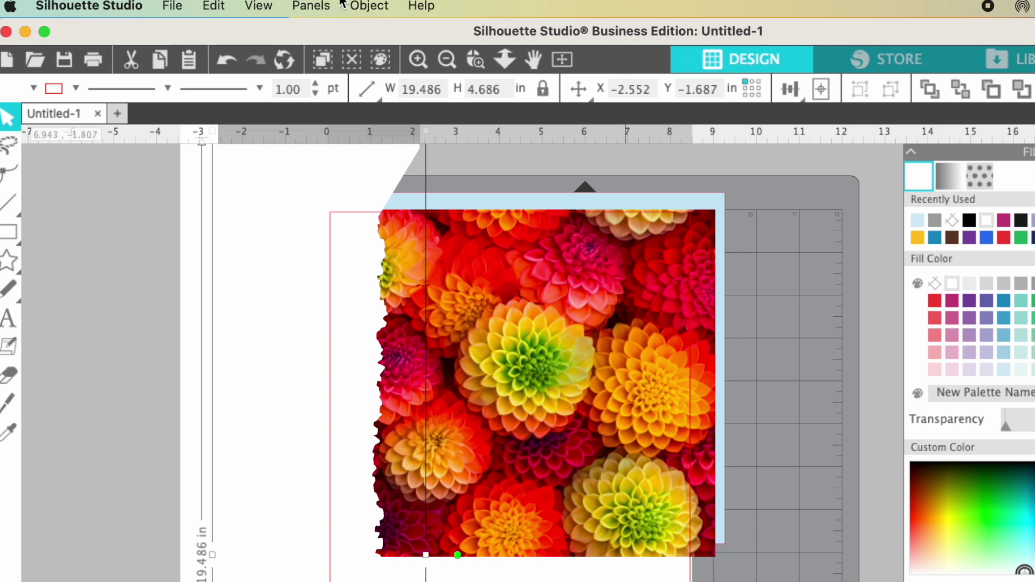
pyautogui.click(369, 6)
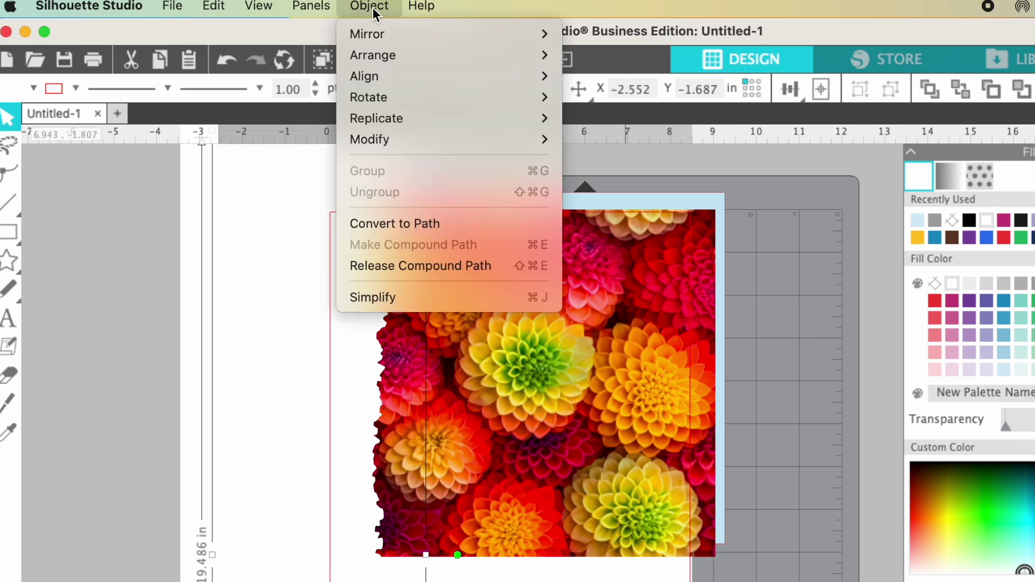
pyautogui.moveTo(365, 34)
pyautogui.click(592, 33)
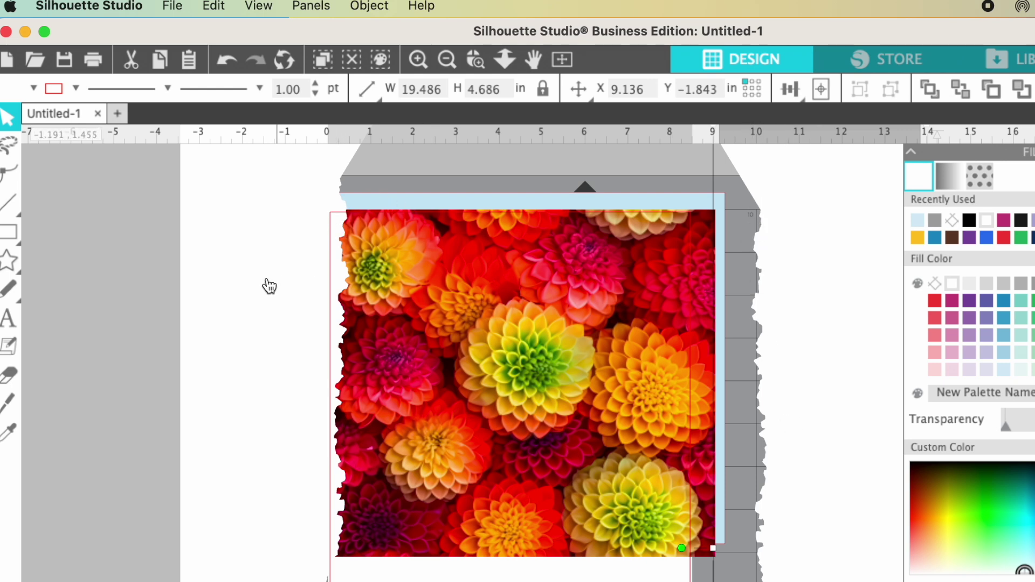
# Step: Align the top edges of the two vertical torn-paper strips
pyautogui.click(252, 305)
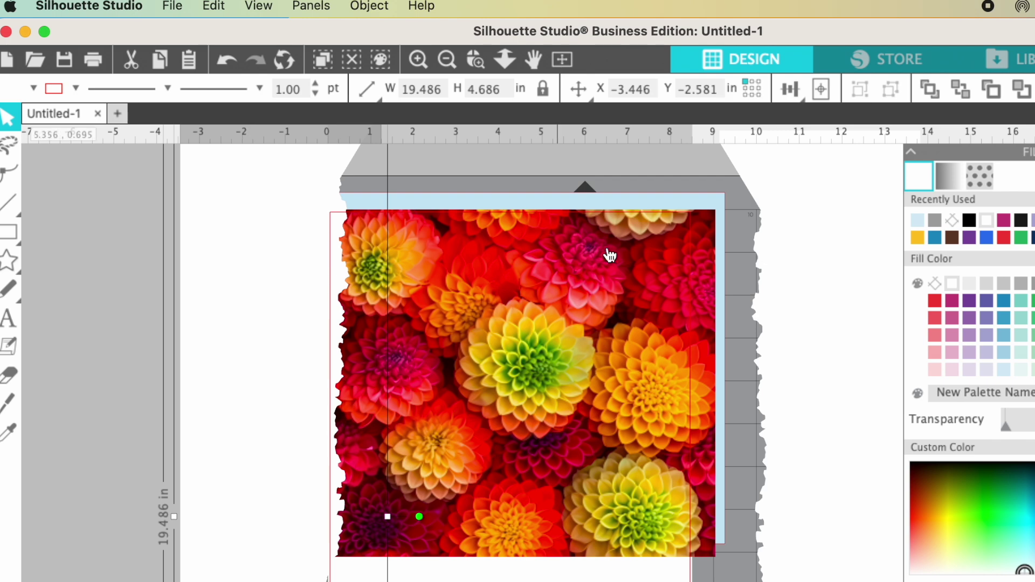
pyautogui.click(791, 313)
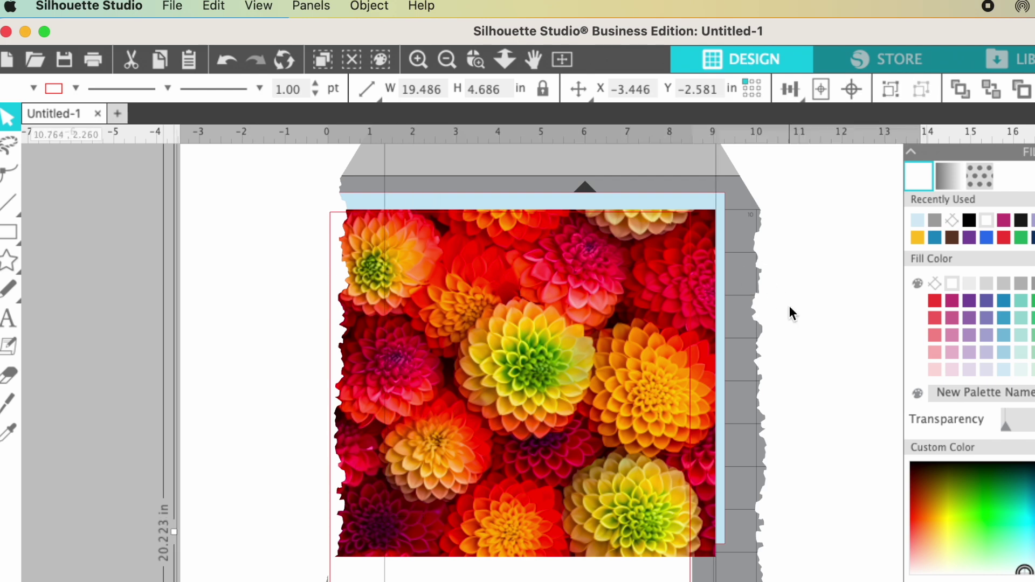
pyautogui.click(370, 6)
pyautogui.moveTo(385, 76)
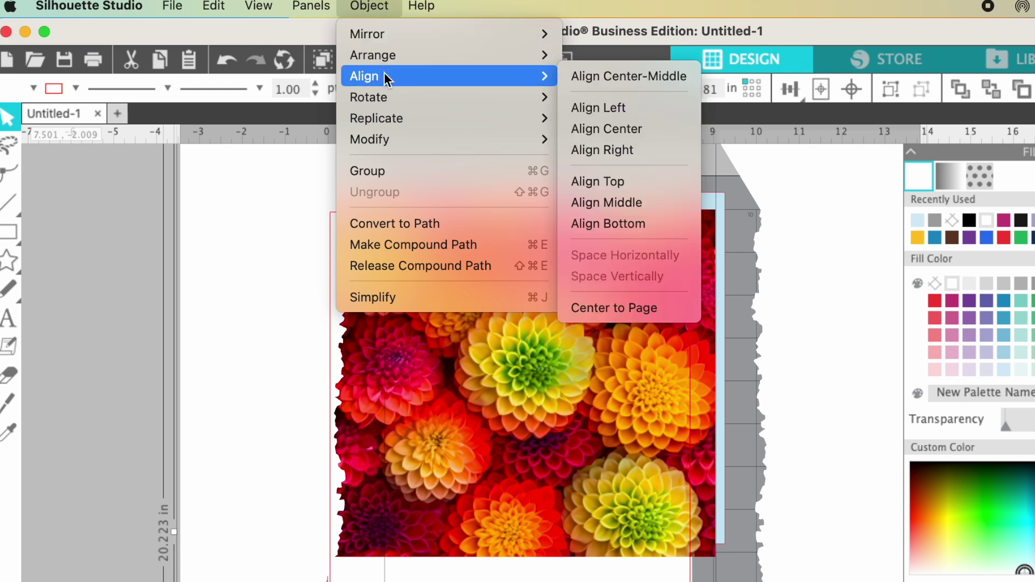
pyautogui.click(629, 180)
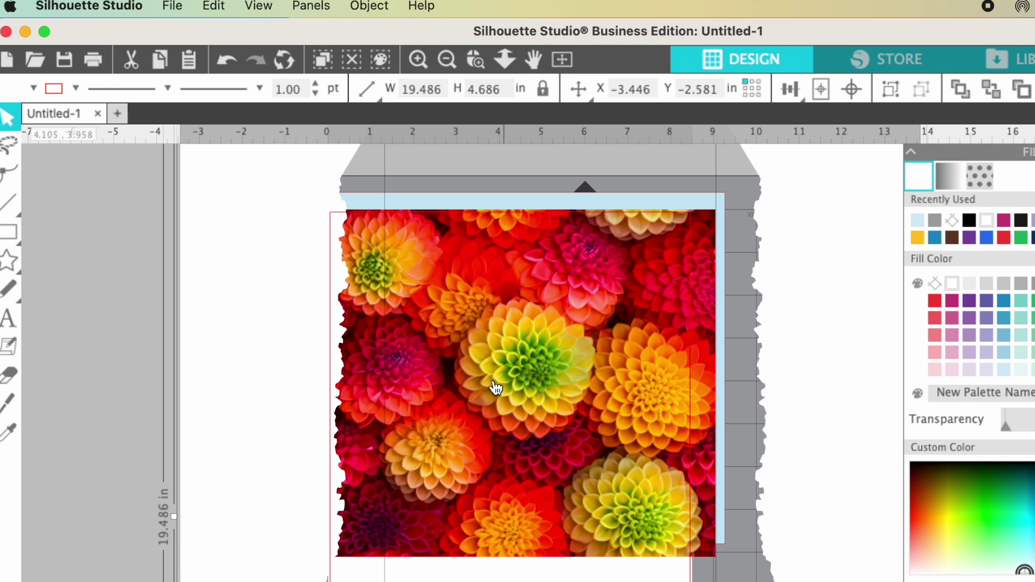
# Step: Subtract the left torn strip from the dahlia image to give the image a ragged left edge
pyautogui.click(239, 404)
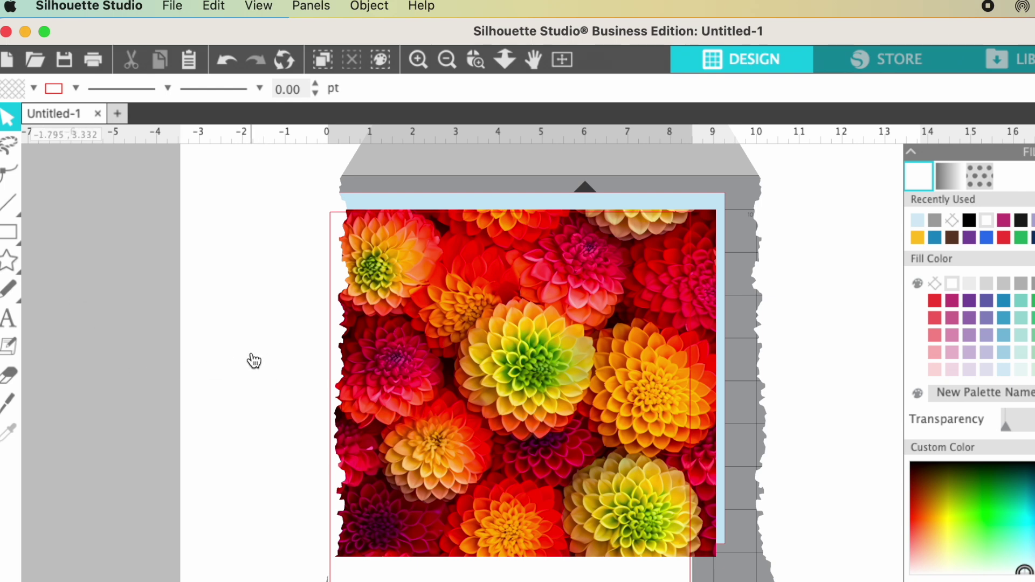
pyautogui.click(251, 356)
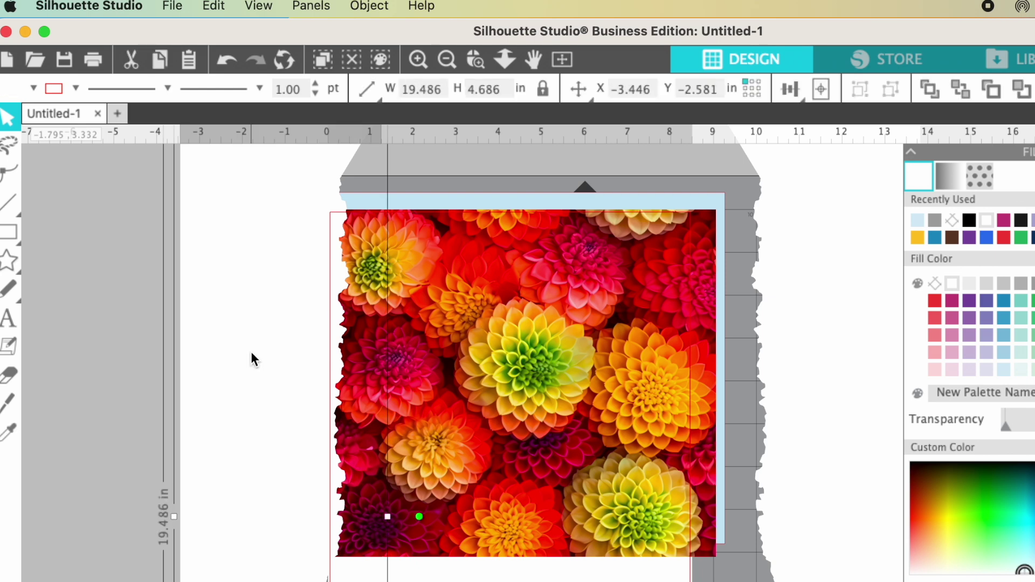
pyautogui.click(456, 346)
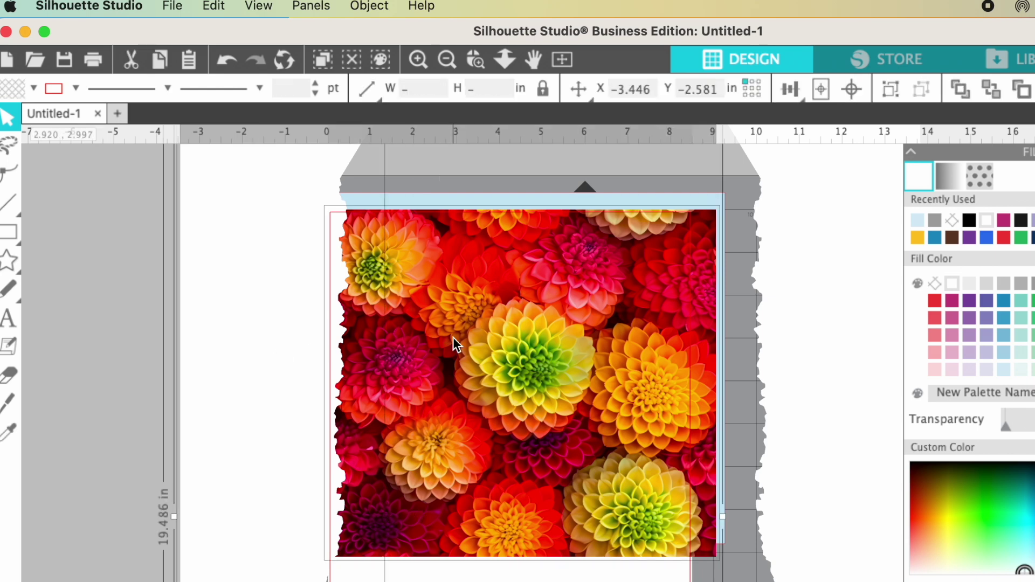
pyautogui.click(370, 6)
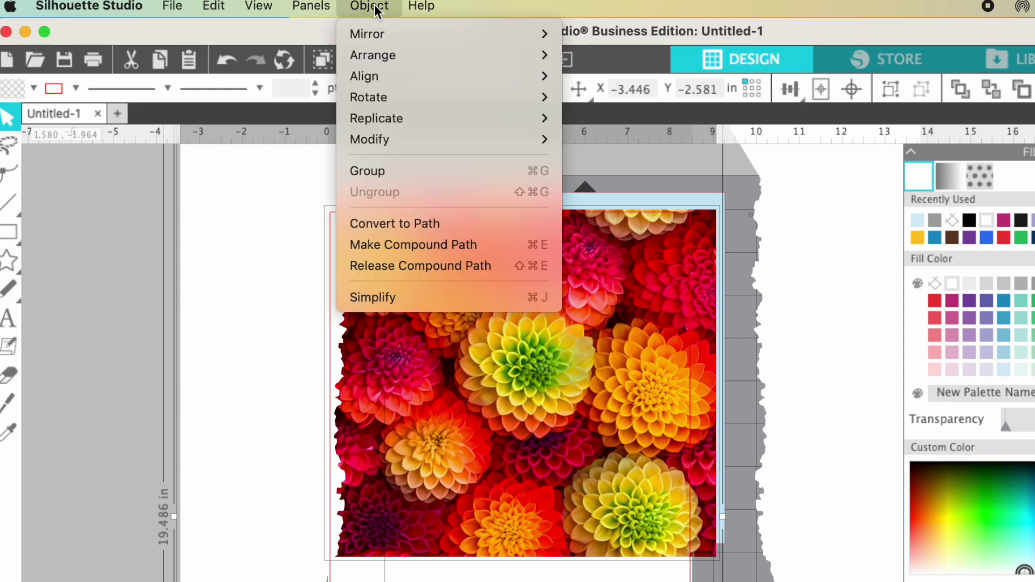
pyautogui.moveTo(387, 138)
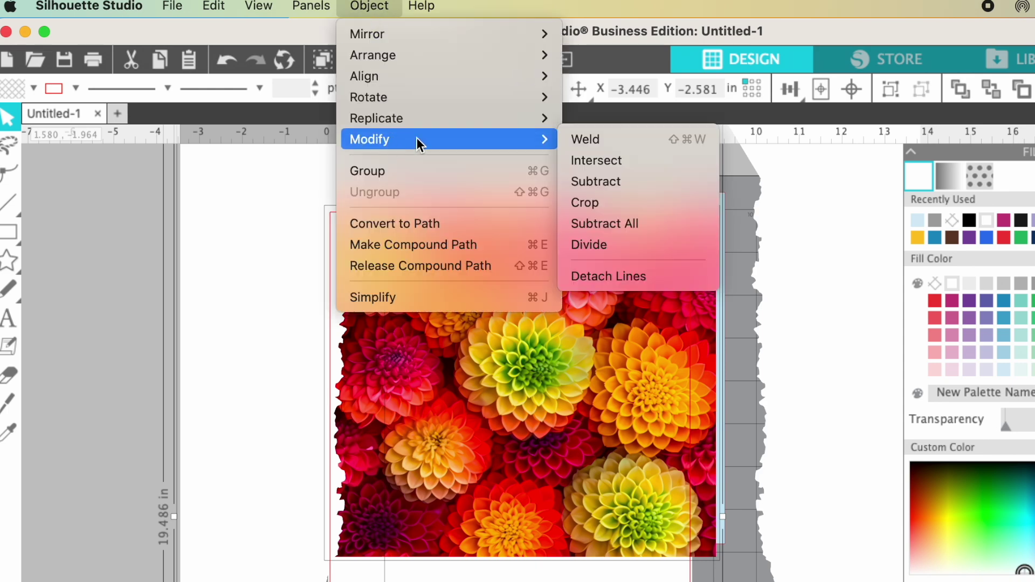
pyautogui.click(634, 181)
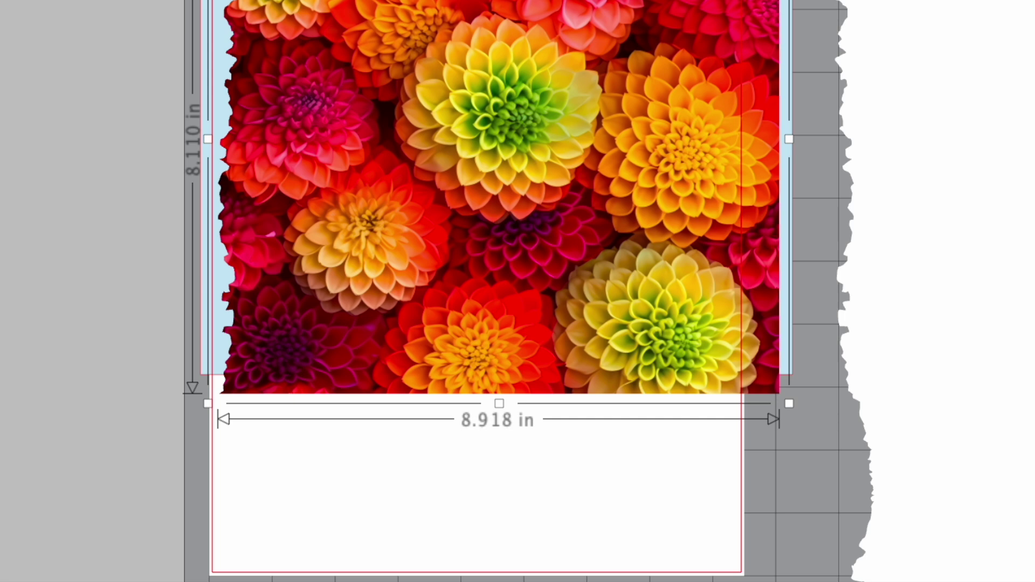
pyautogui.hotkey('ctrl', 'a')
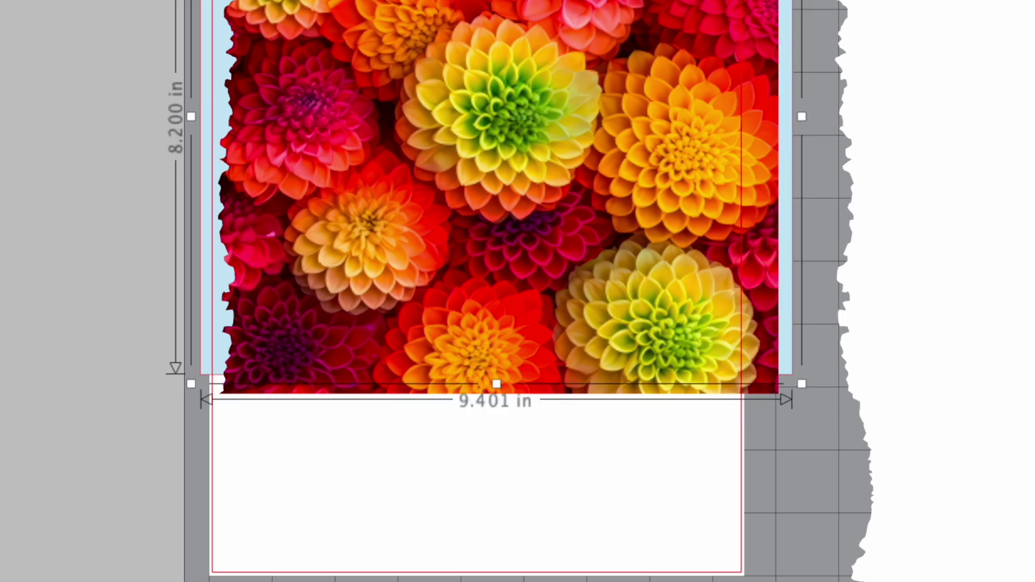
pyautogui.click(462, 138)
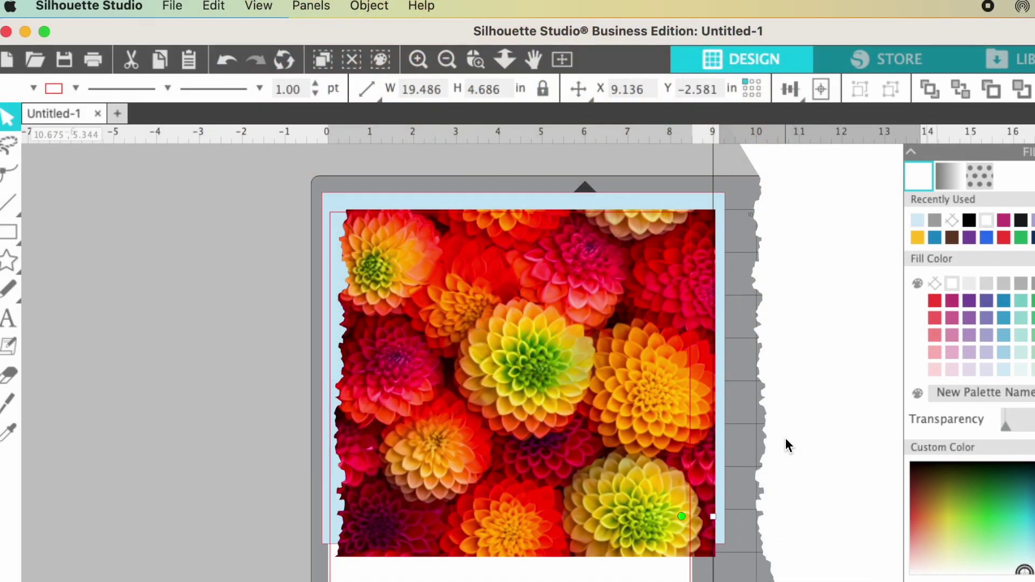
# Step: Shift the right torn strip left until its ragged edge overlaps the dahlia image's right side
pyautogui.press('Left')
pyautogui.press('Left')
pyautogui.press('Left')
pyautogui.press('Left')
pyautogui.press('Left')
pyautogui.press('Left')
pyautogui.press('Left')
pyautogui.press('Left')
pyautogui.press('Left')
pyautogui.press('Left')
pyautogui.press('Left')
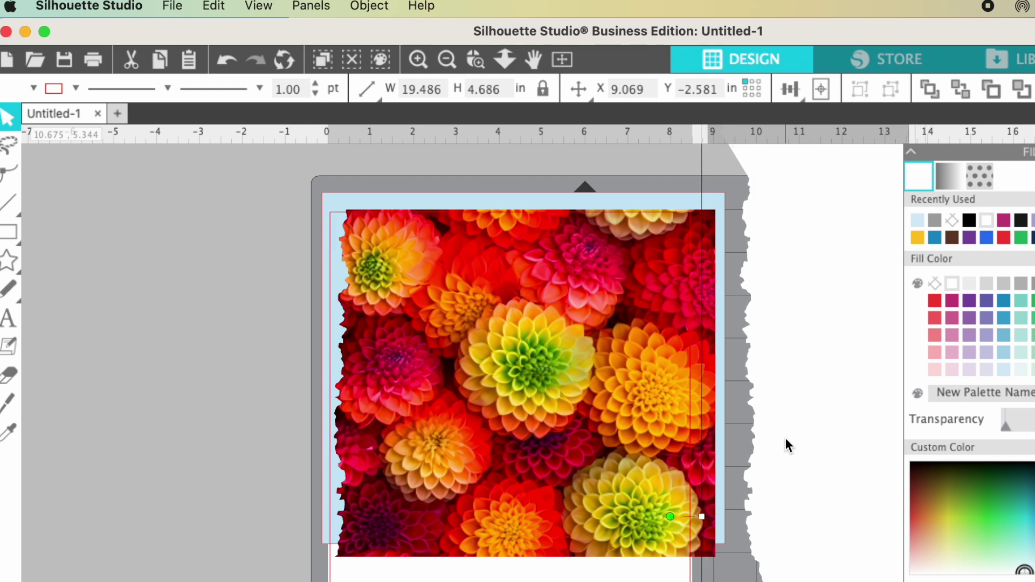
pyautogui.press('Left')
pyautogui.press('Left')
pyautogui.press('Left')
pyautogui.press('Left')
pyautogui.press('Left')
pyautogui.press('Left')
pyautogui.press('Left')
pyautogui.press('Left')
pyautogui.press('Left')
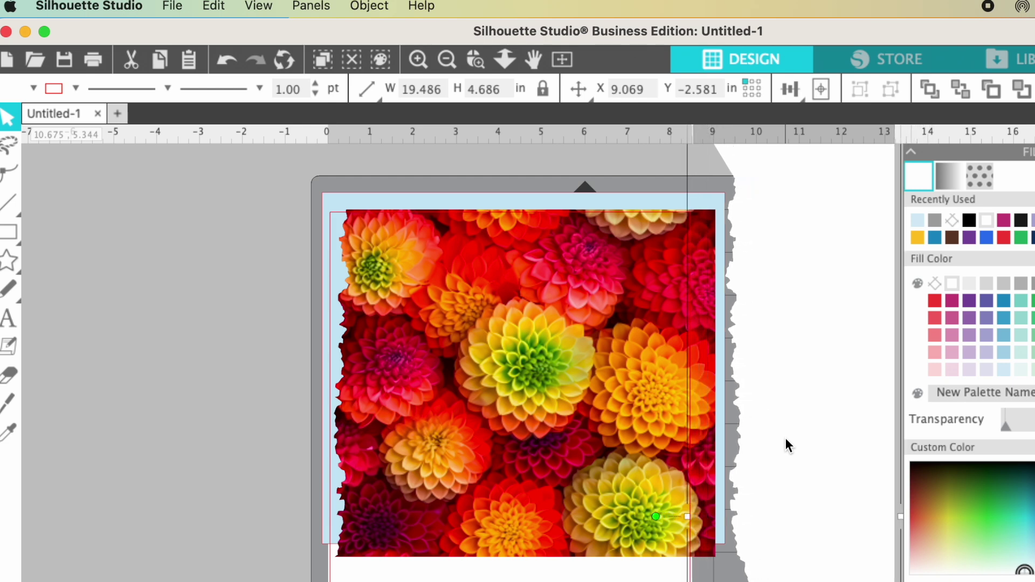
pyautogui.press('Left')
pyautogui.press('Left')
pyautogui.press('Left')
pyautogui.press('Left')
pyautogui.press('Left')
pyautogui.press('Left')
pyautogui.press('Left')
pyautogui.press('Left')
pyautogui.press('Left')
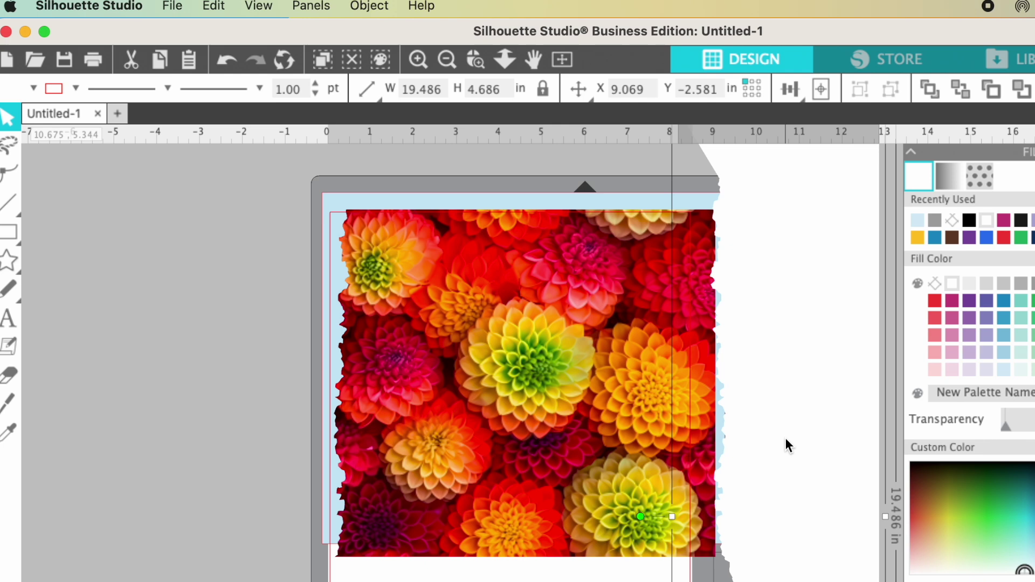
pyautogui.press('Left')
pyautogui.press('Left')
pyautogui.press('Left')
pyautogui.press('Left')
pyautogui.press('Left')
pyautogui.press('Left')
pyautogui.press('Left')
pyautogui.press('Left')
pyautogui.press('Left')
pyautogui.press('Left')
pyautogui.press('Left')
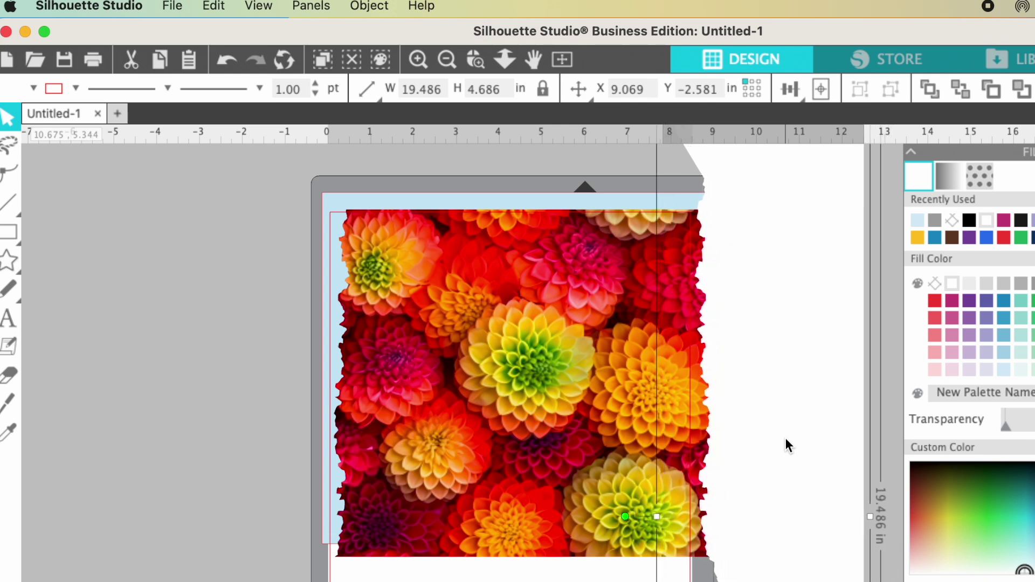
pyautogui.press('Left')
pyautogui.press('Left')
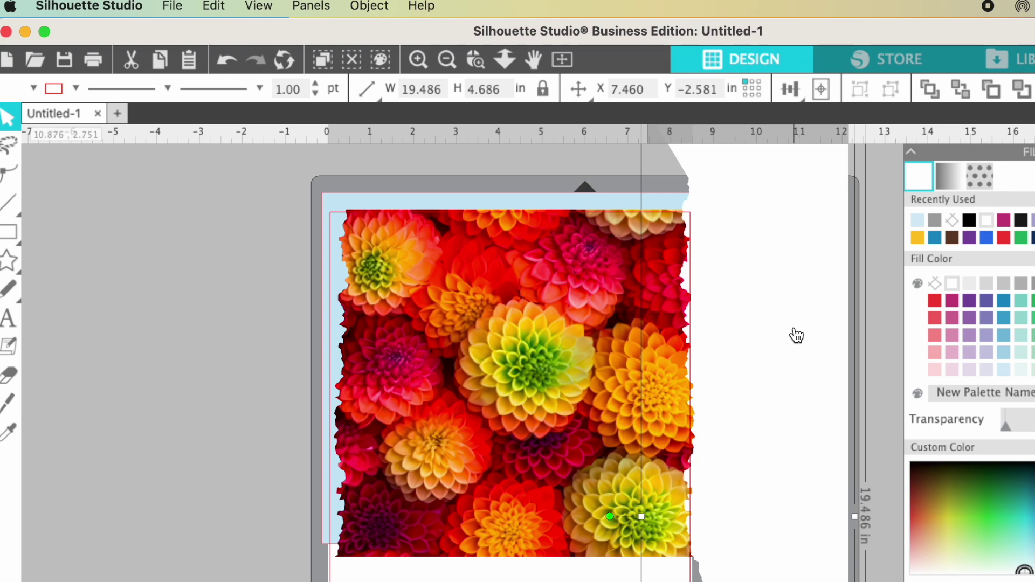
# Step: Try subtracting the right torn strip from the dahlia image, and undo the subtraction
pyautogui.click(545, 381)
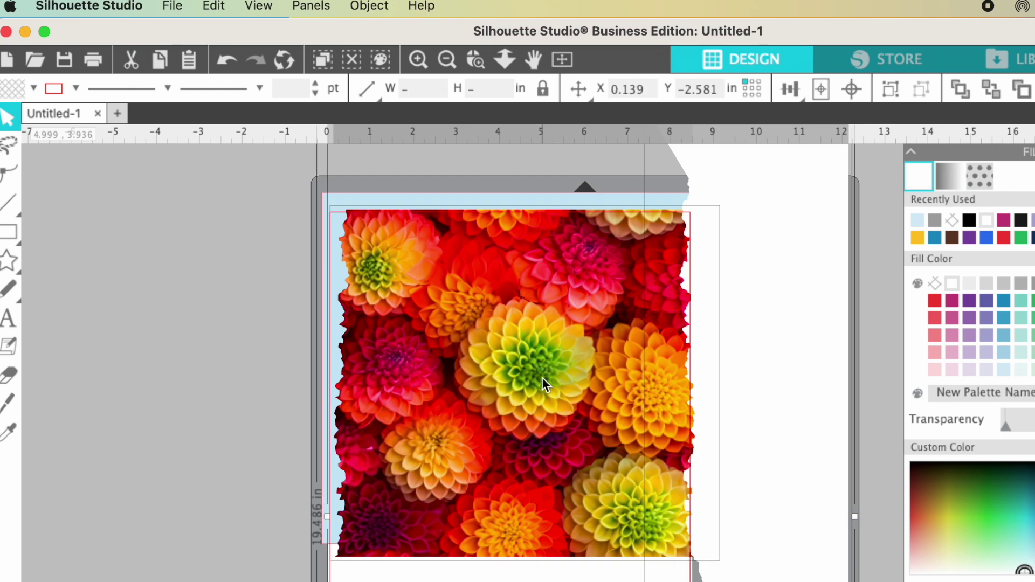
pyautogui.click(370, 6)
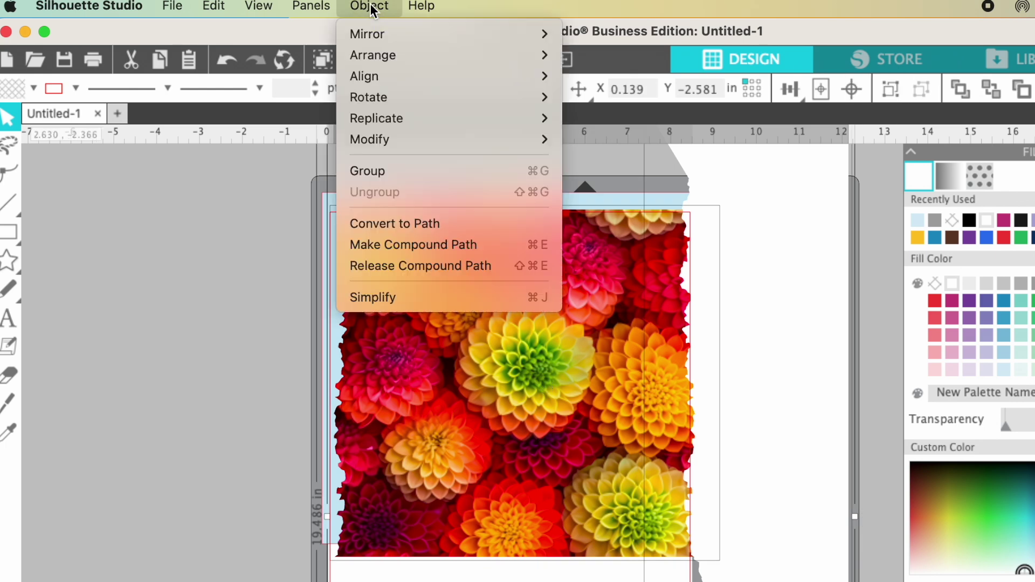
pyautogui.moveTo(379, 142)
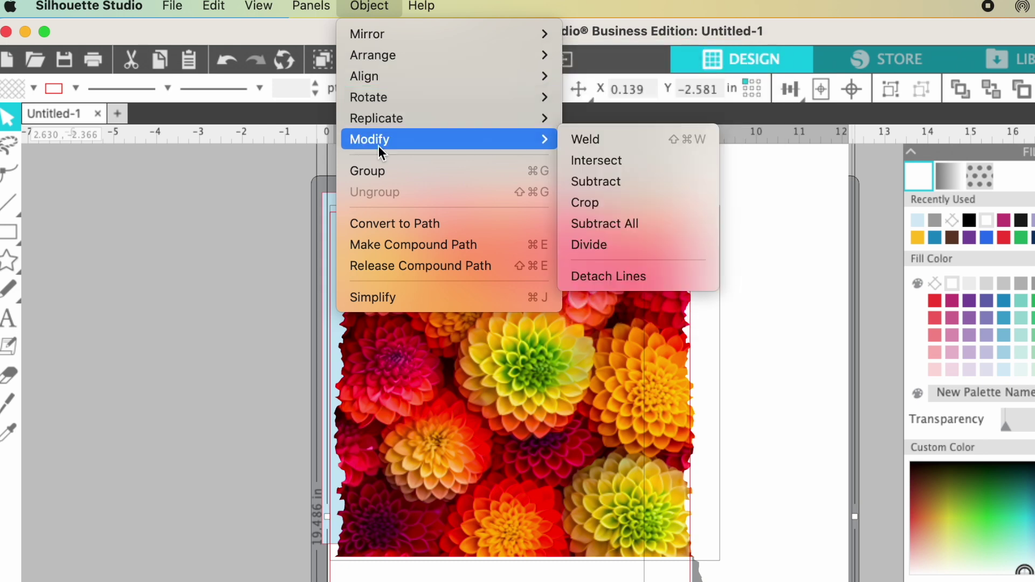
pyautogui.click(635, 186)
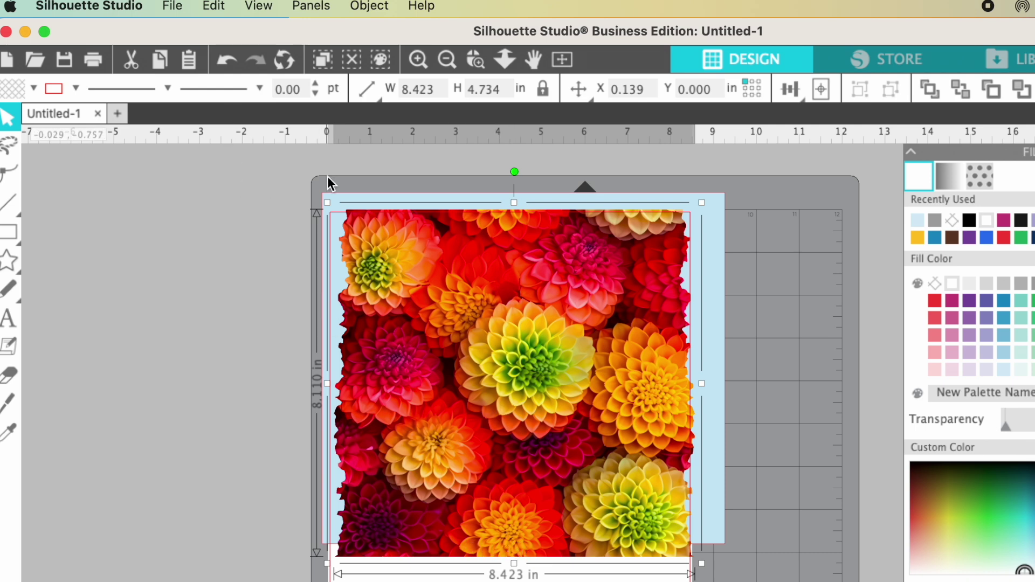
pyautogui.click(225, 60)
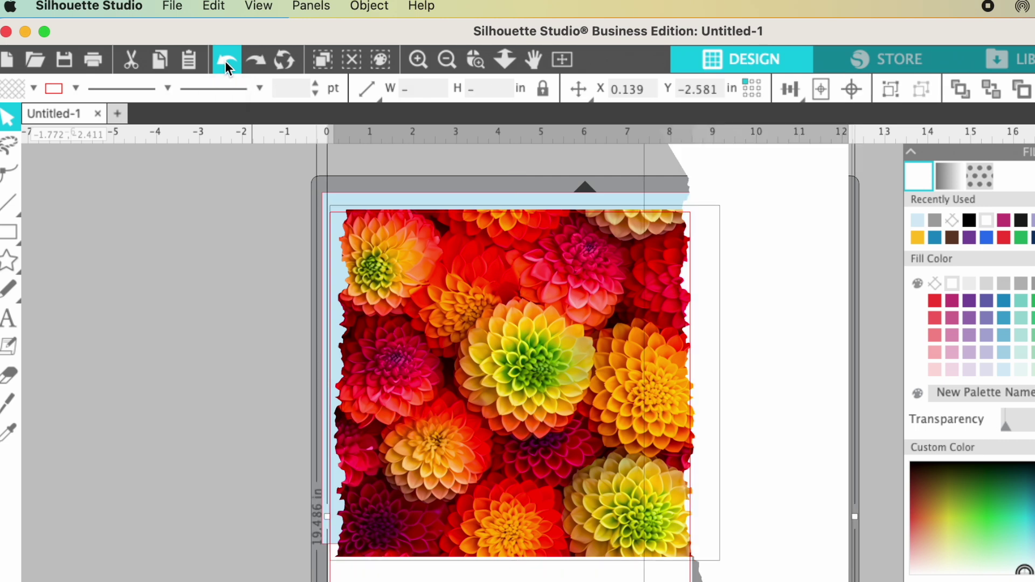
pyautogui.click(215, 408)
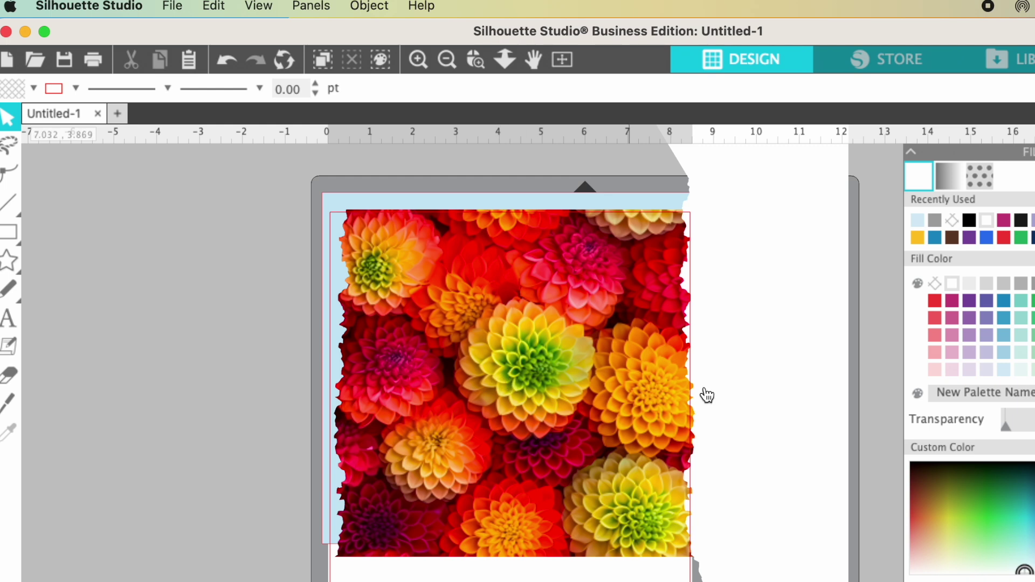
# Step: Nudge the right torn strip slightly farther left over the dahlia image's right edge
pyautogui.click(780, 397)
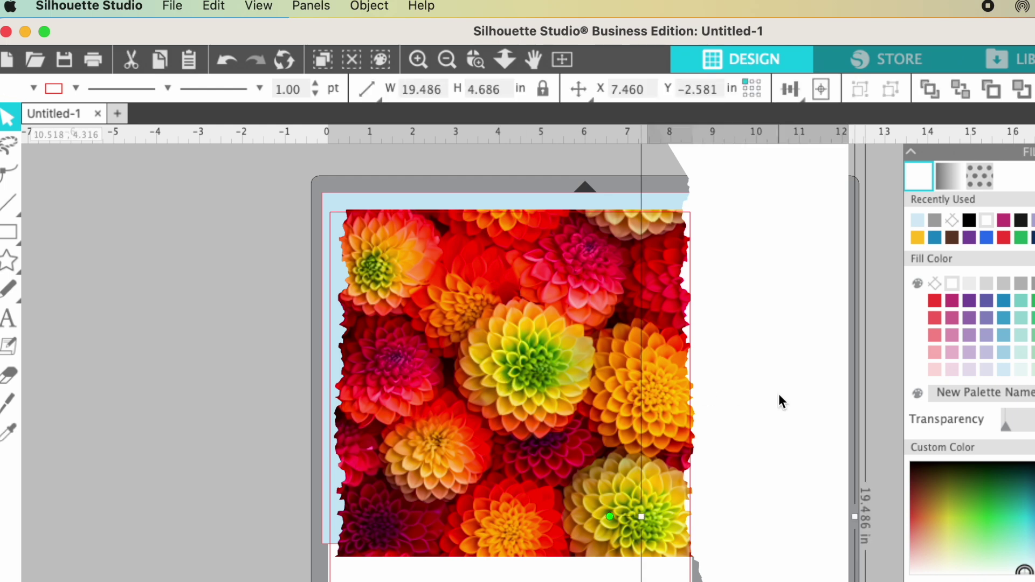
pyautogui.press('Left')
pyautogui.press('Left')
pyautogui.press('Left')
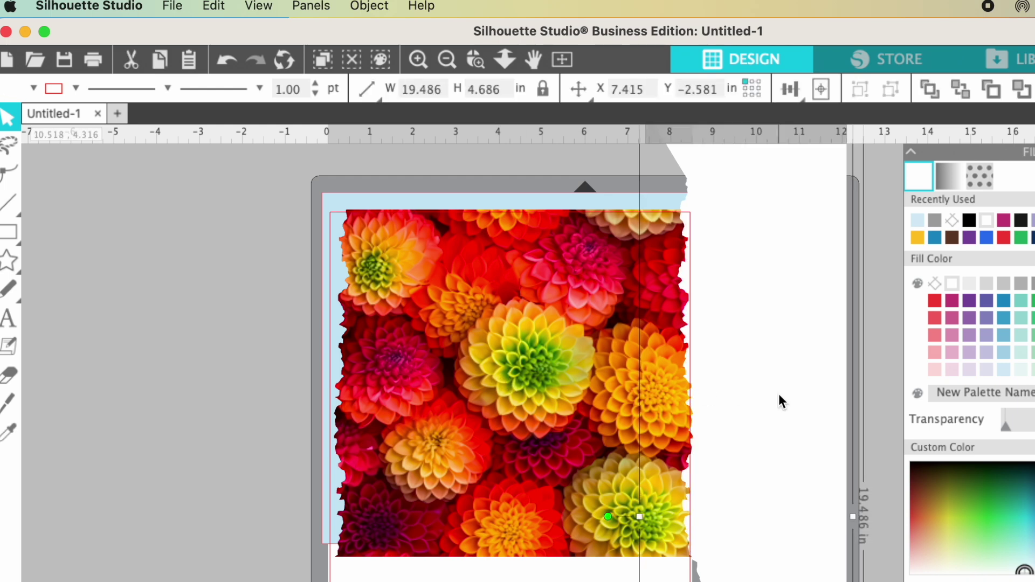
pyautogui.press('Left')
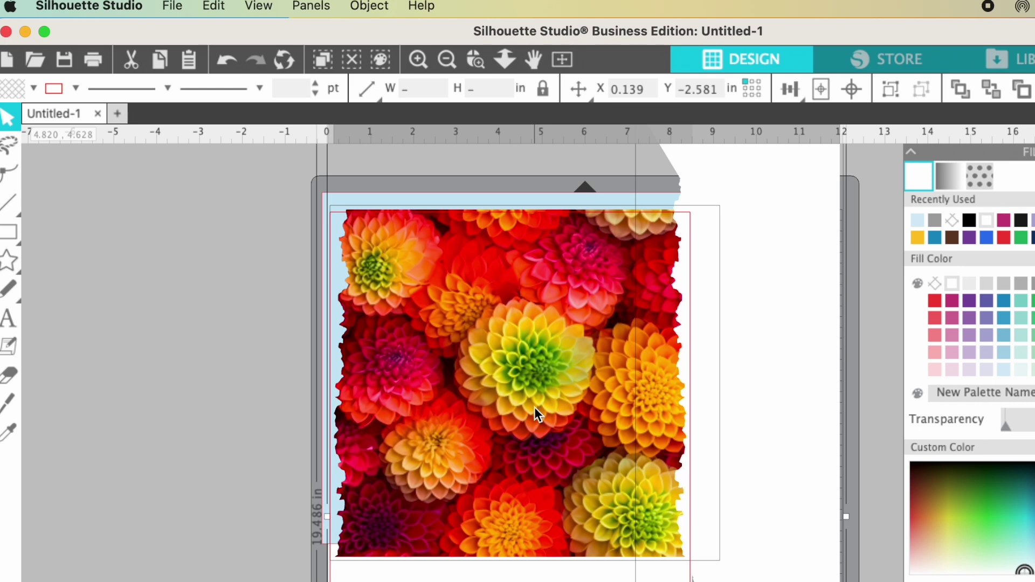
# Step: Subtract the right torn strip from the dahlia image to give it a ragged right edge
pyautogui.click(369, 6)
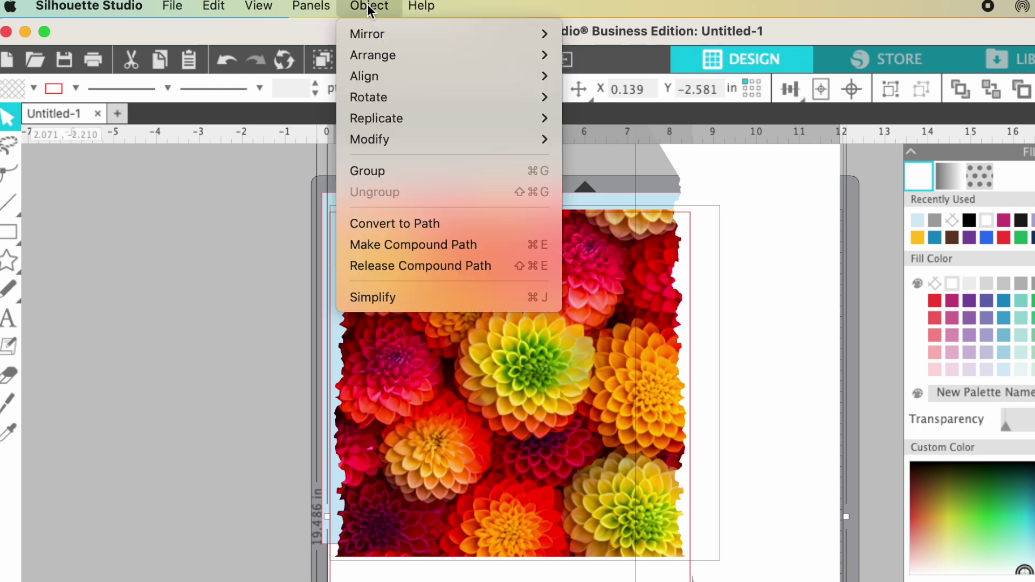
pyautogui.moveTo(382, 140)
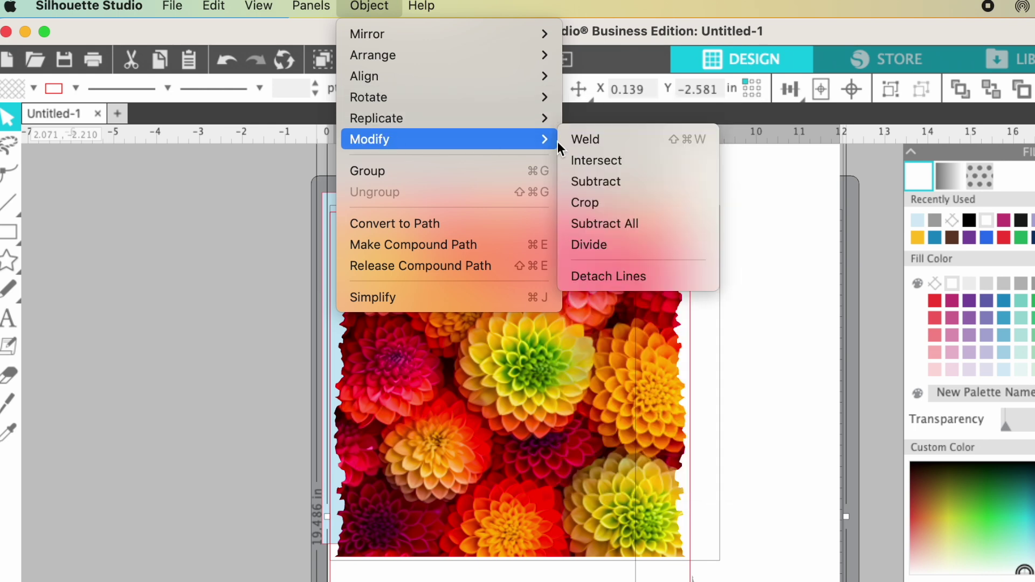
pyautogui.click(618, 182)
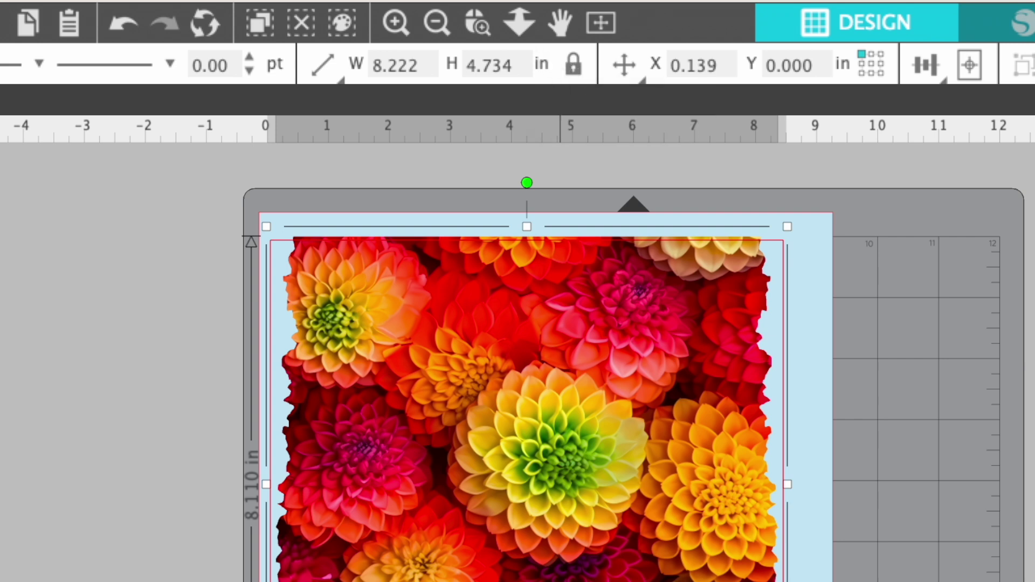
# Step: Unlock the dahlia image's aspect ratio and set its height to 8.2 in
pyautogui.click(574, 72)
pyautogui.press('BackSpace')
pyautogui.press('BackSpace')
pyautogui.press('Return')
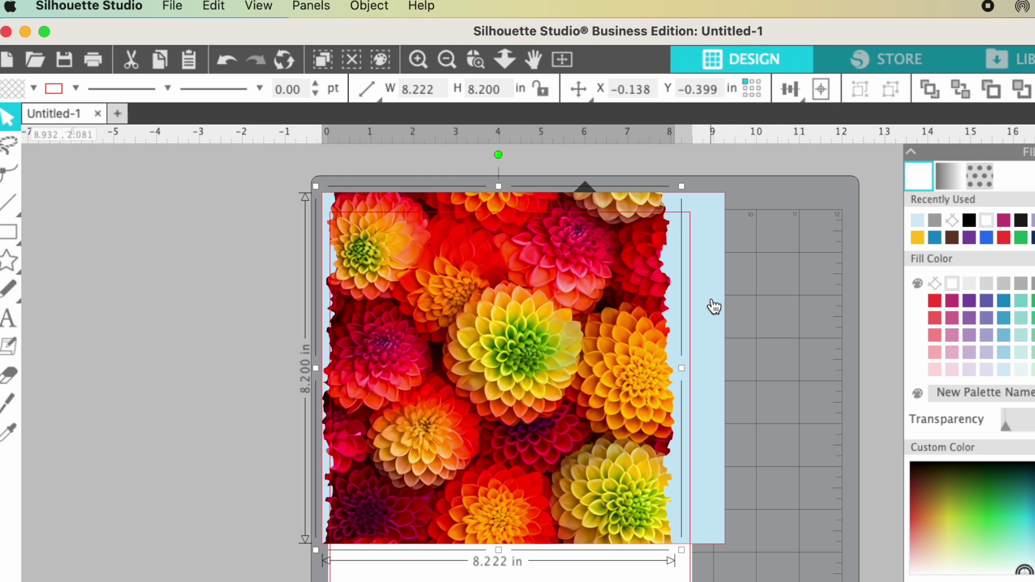
# Step: Align the dahlia image and the light blue wrap rectangle along their left and top edges
pyautogui.moveTo(189, 160); pyautogui.dragTo(786, 579)
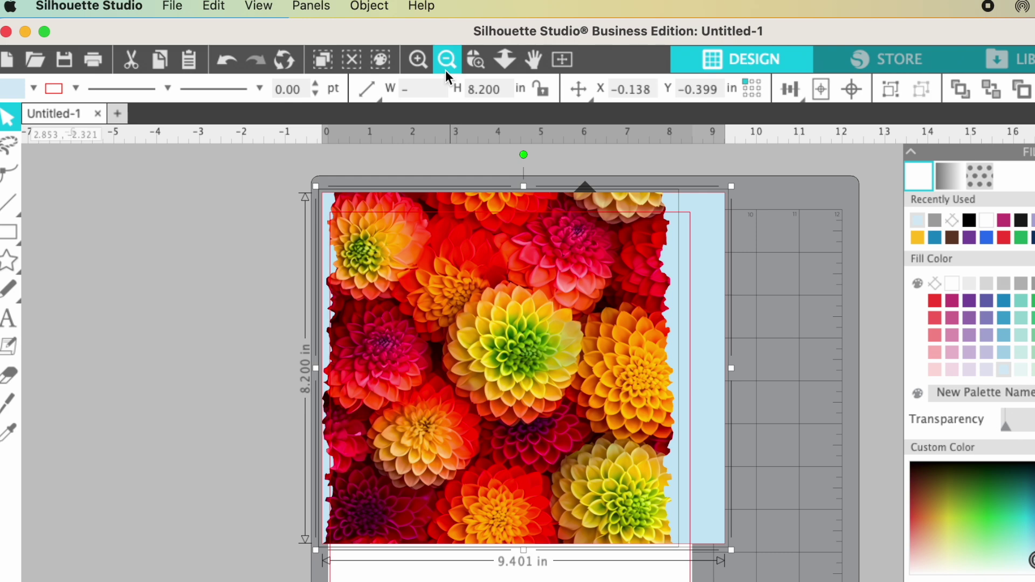
pyautogui.click(369, 6)
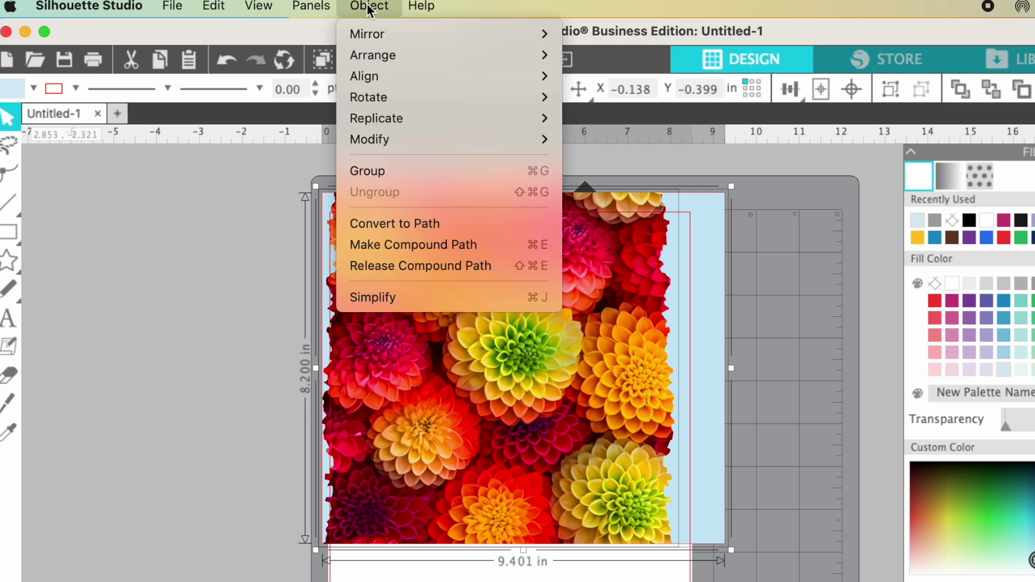
pyautogui.moveTo(376, 76)
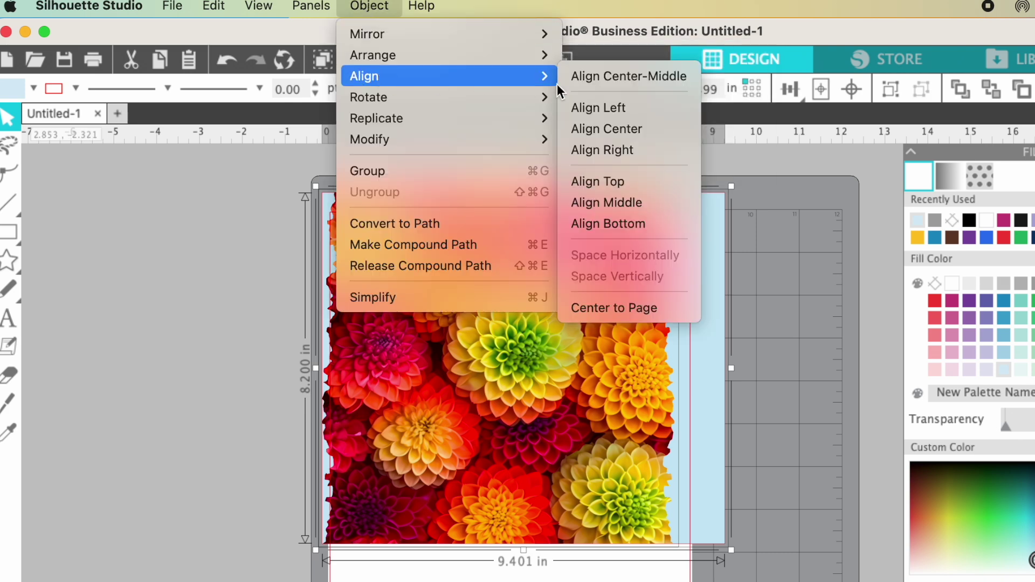
pyautogui.click(613, 107)
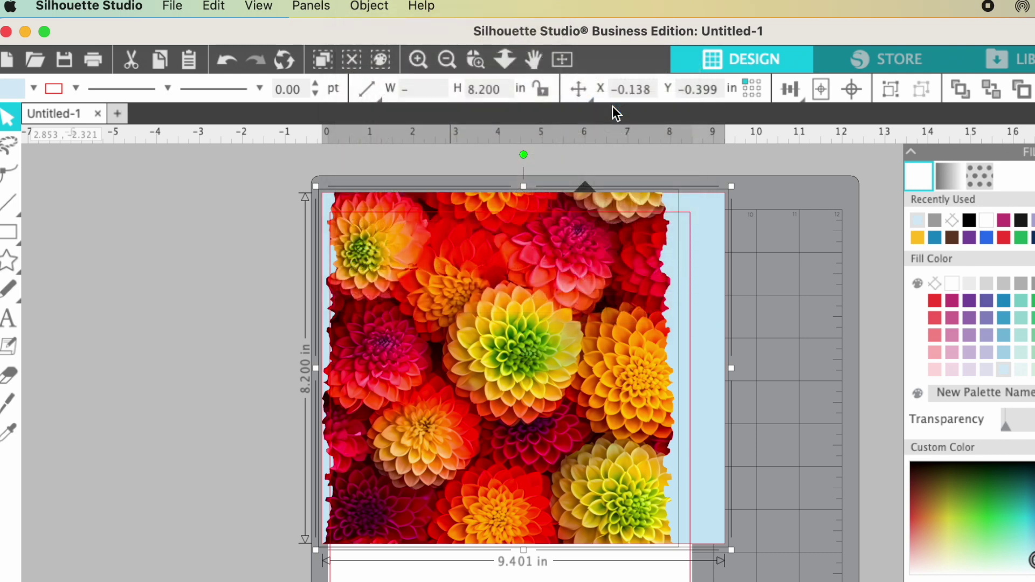
pyautogui.click(369, 7)
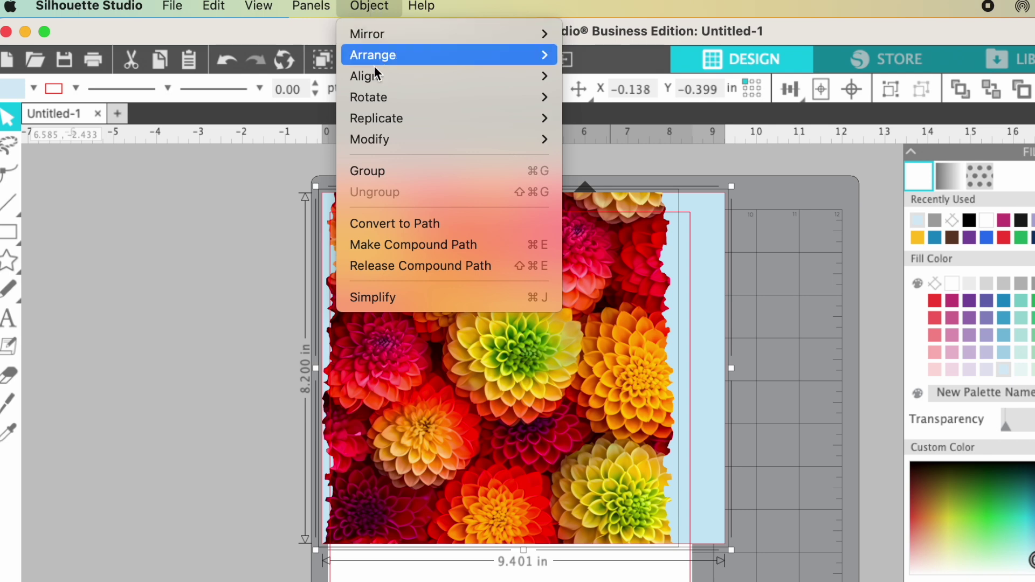
pyautogui.moveTo(376, 84)
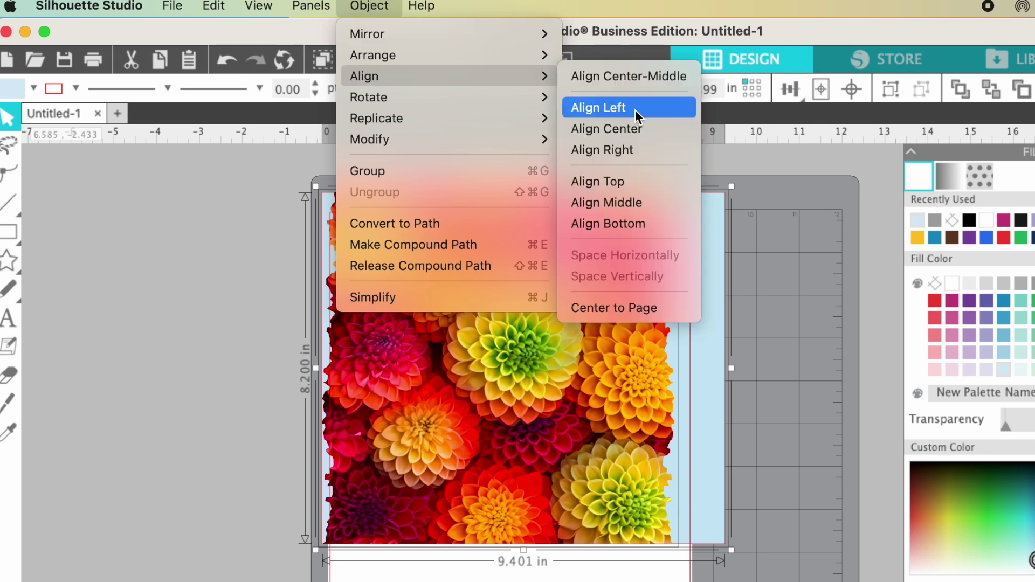
pyautogui.click(606, 182)
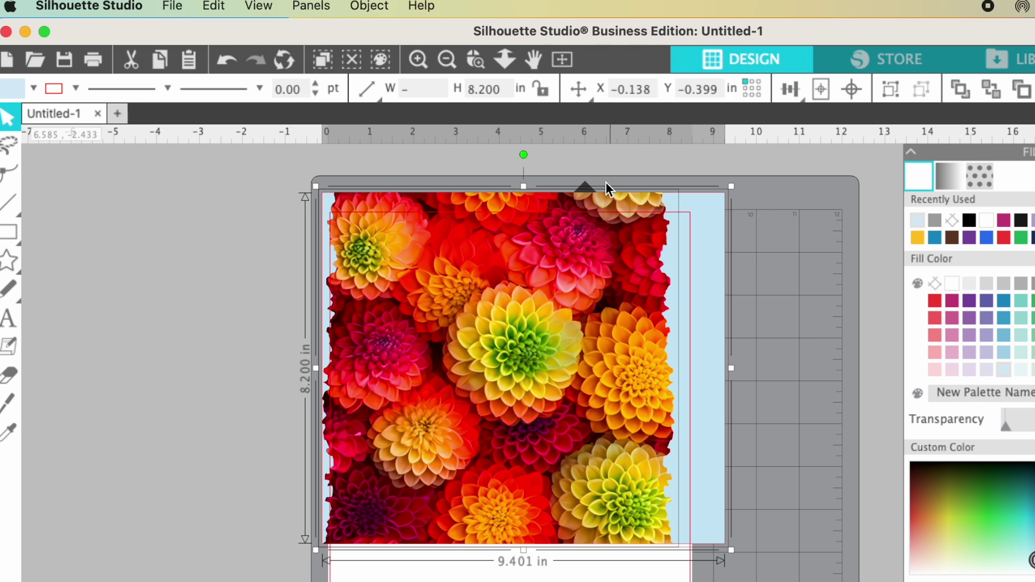
pyautogui.click(783, 518)
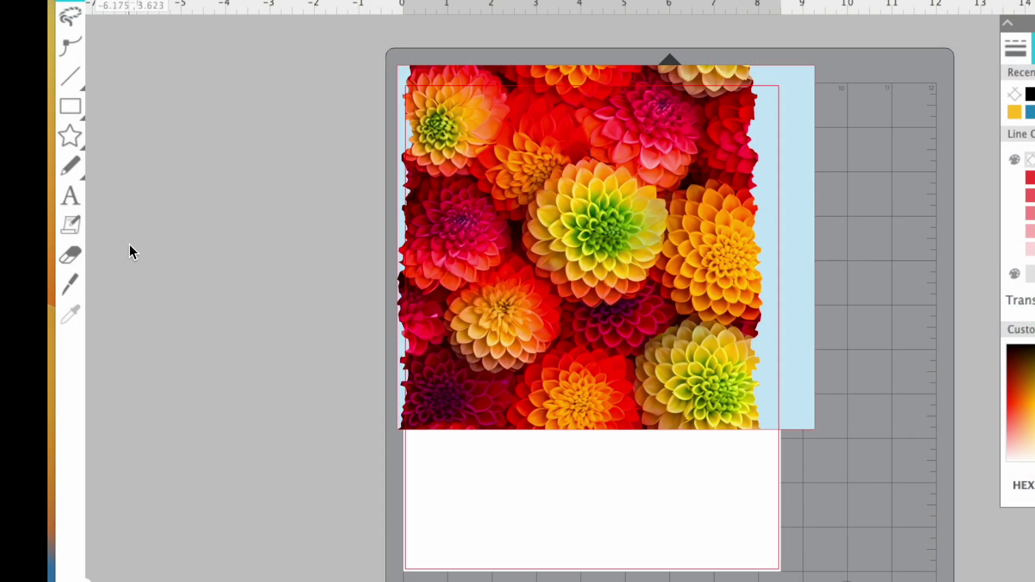
# Step: Add the text "Bloom Like a Flower" on the white page area below the dahlia image
pyautogui.click(68, 199)
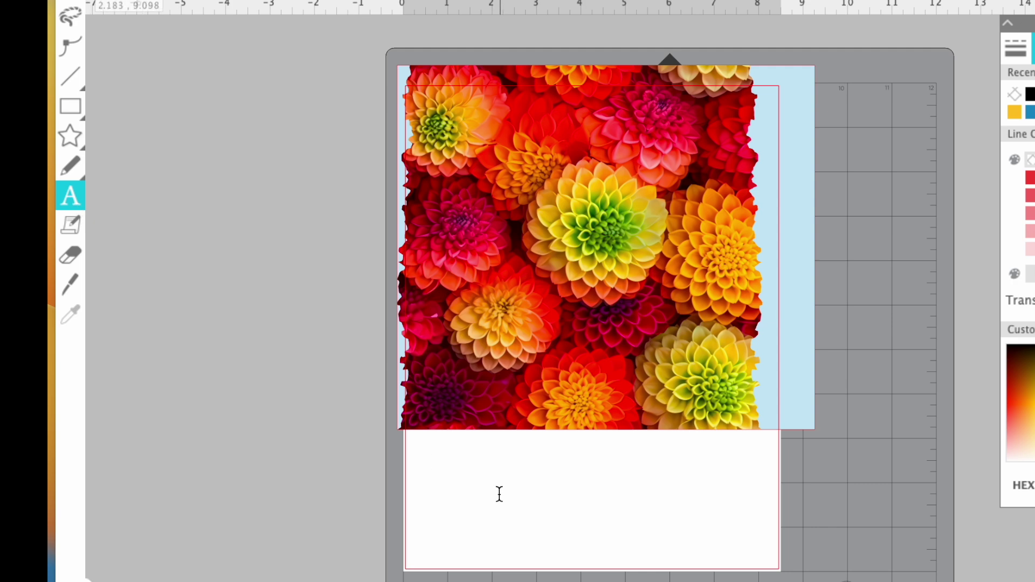
pyautogui.click(440, 501)
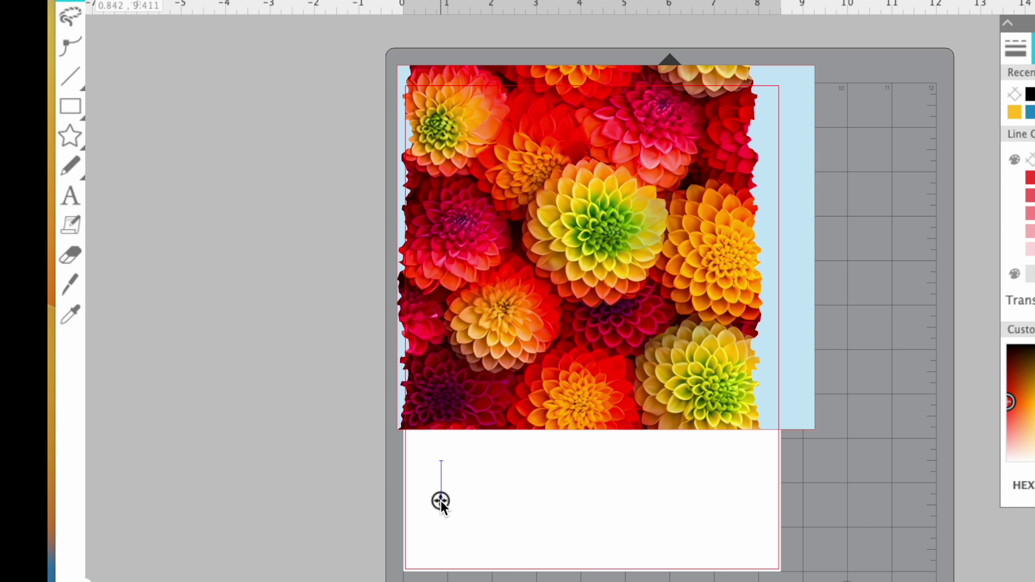
pyautogui.write('Bloom')
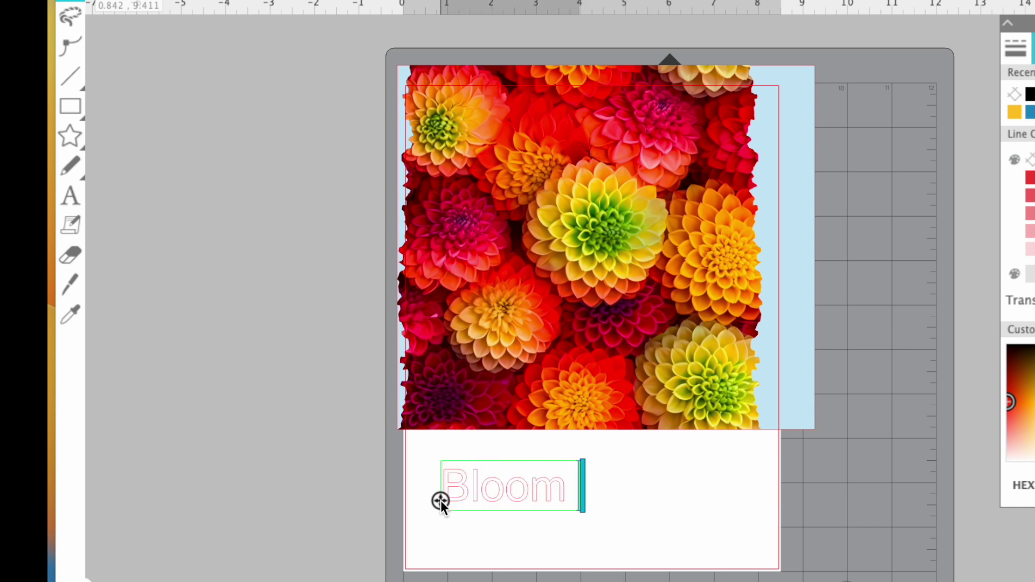
pyautogui.write(' Like a')
pyautogui.press('BackSpace')
pyautogui.press('BackSpace')
pyautogui.press('BackSpace')
pyautogui.press('BackSpace')
pyautogui.press('BackSpace')
pyautogui.write('I')
pyautogui.press('BackSpace')
pyautogui.write('ike a Flower')
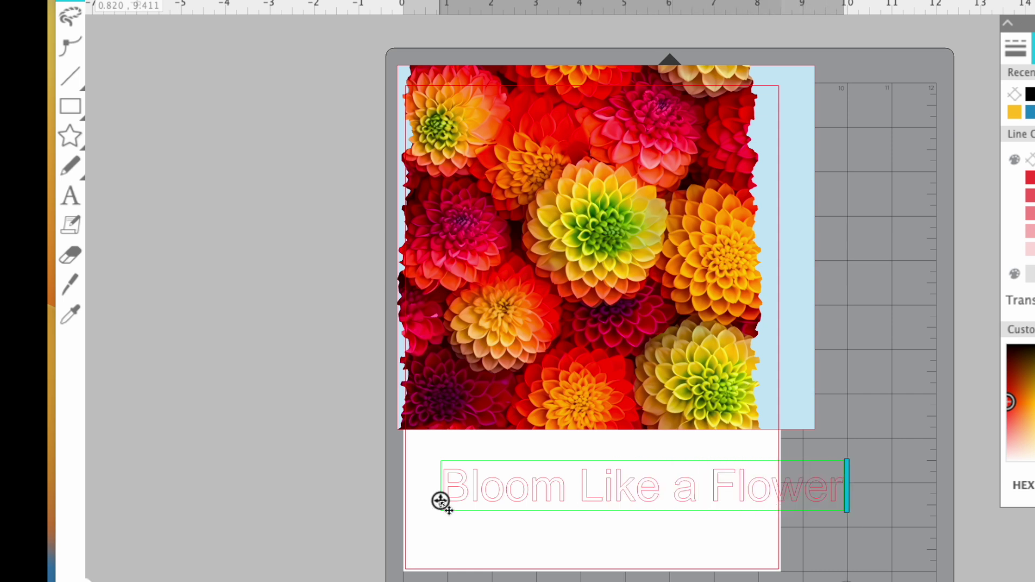
pyautogui.click(536, 543)
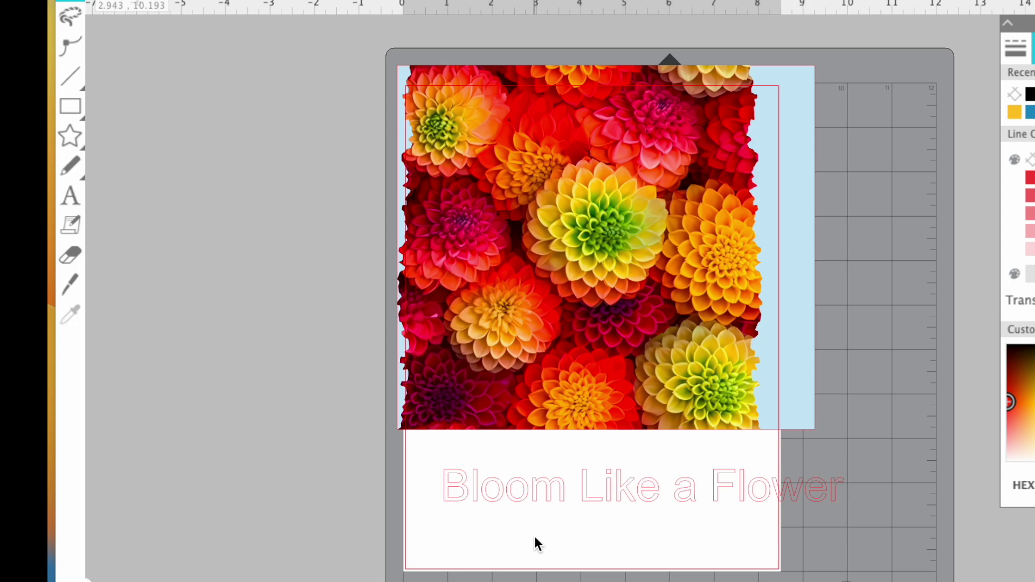
# Step: Set the font of the "Bloom Like a Flower" text to Siblings
pyautogui.click(834, 503)
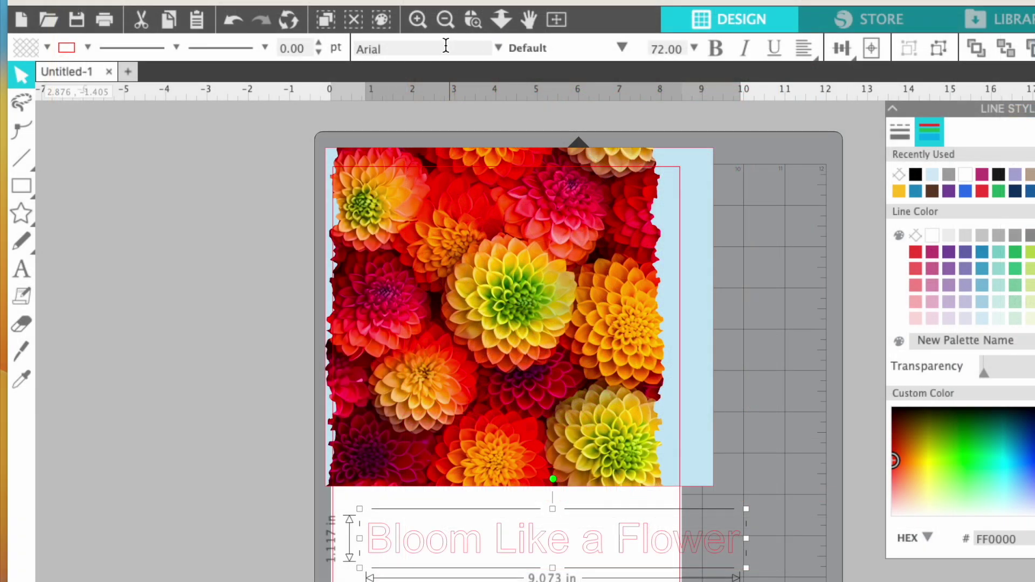
pyautogui.click(499, 47)
pyautogui.scroll(-20, 443, 280)
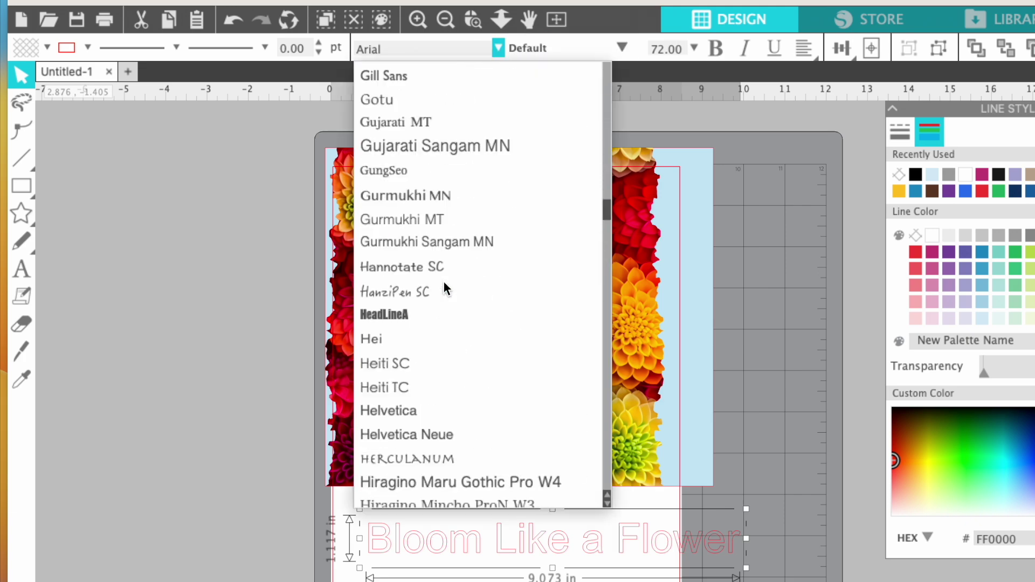
pyautogui.scroll(-10, 444, 286)
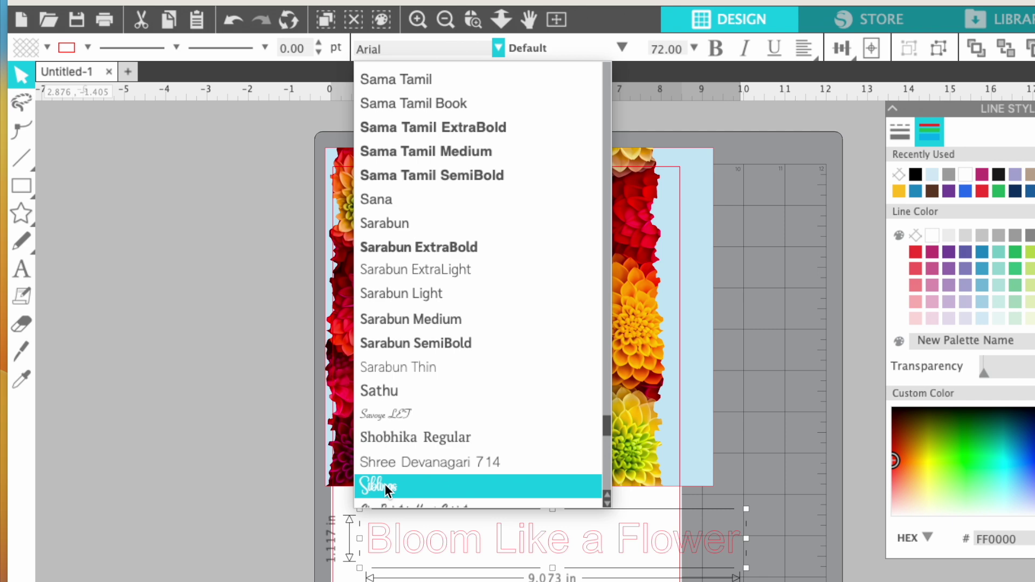
pyautogui.click(385, 484)
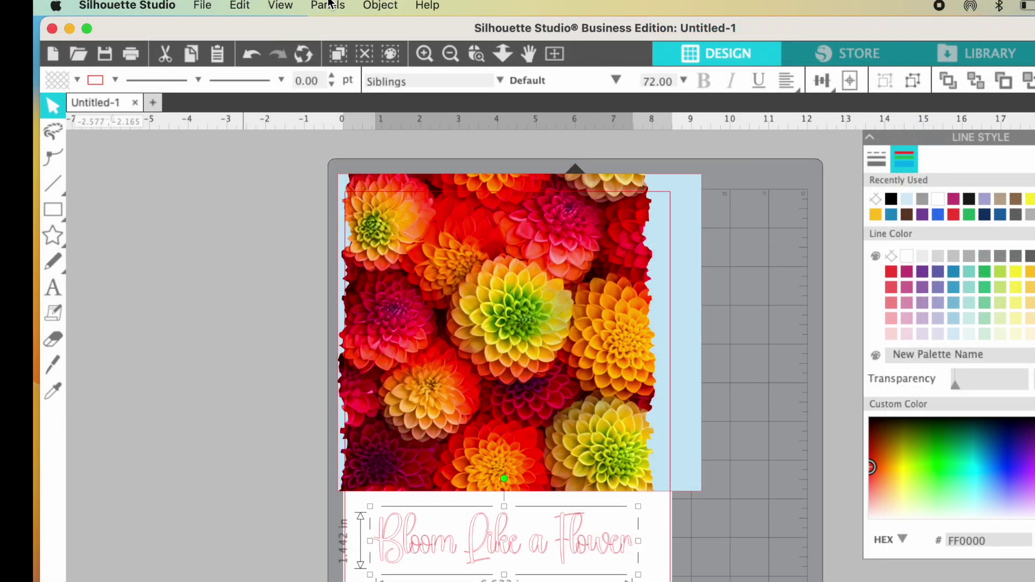
# Step: Fill the "Bloom Like a Flower" text with black and set its line color to transparent
pyautogui.click(329, 4)
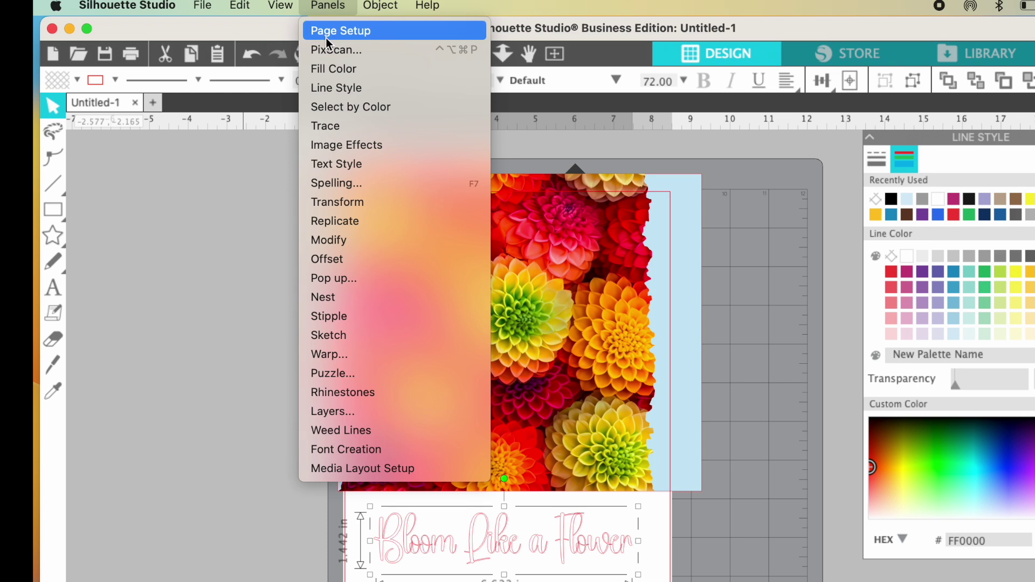
pyautogui.click(326, 69)
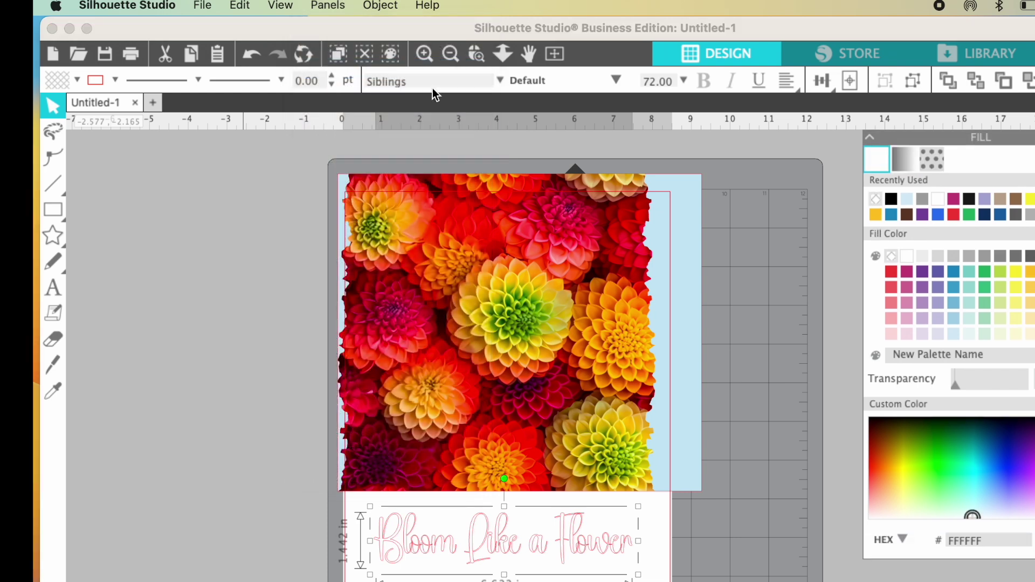
pyautogui.click(893, 201)
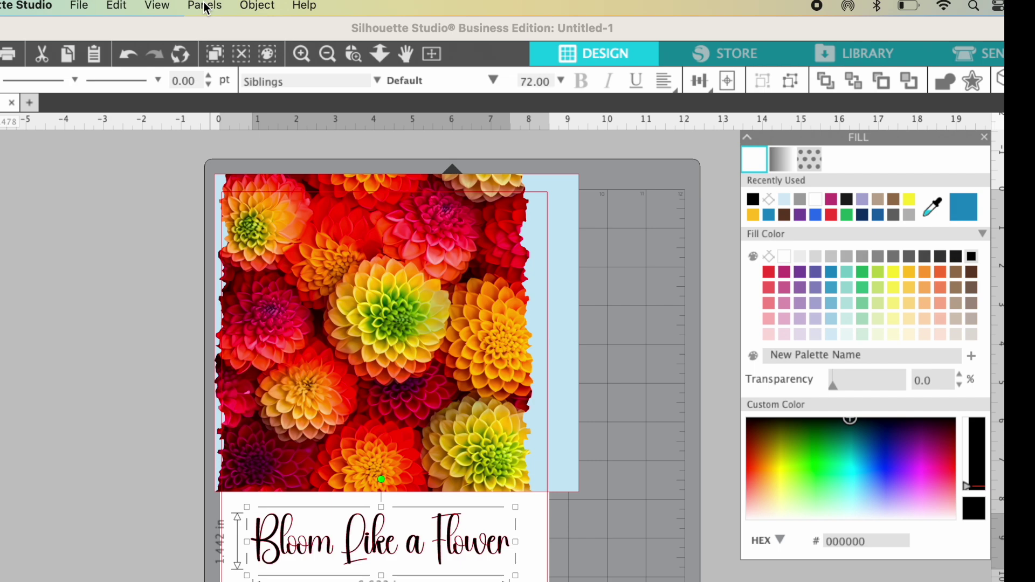
pyautogui.click(205, 5)
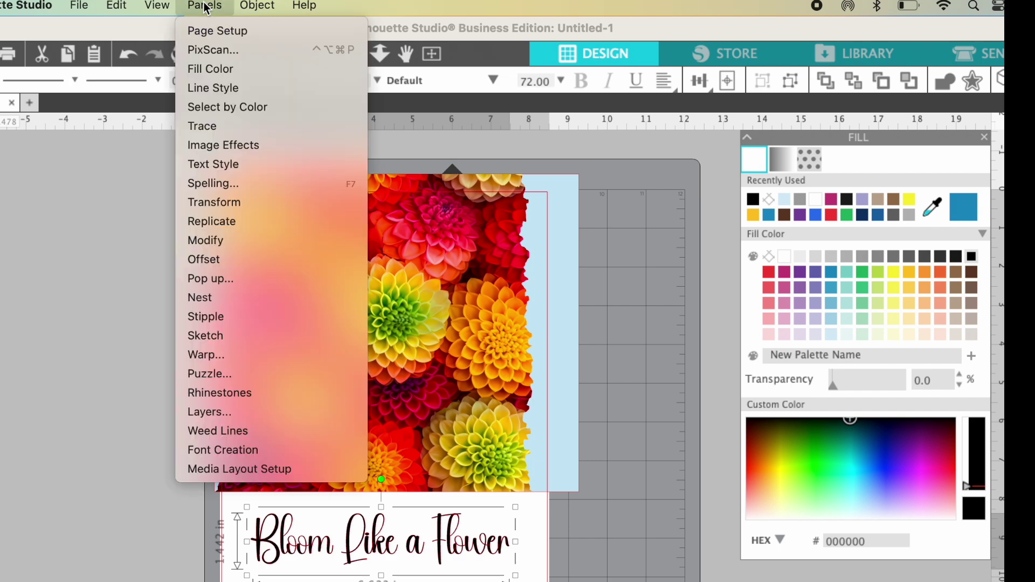
pyautogui.click(205, 91)
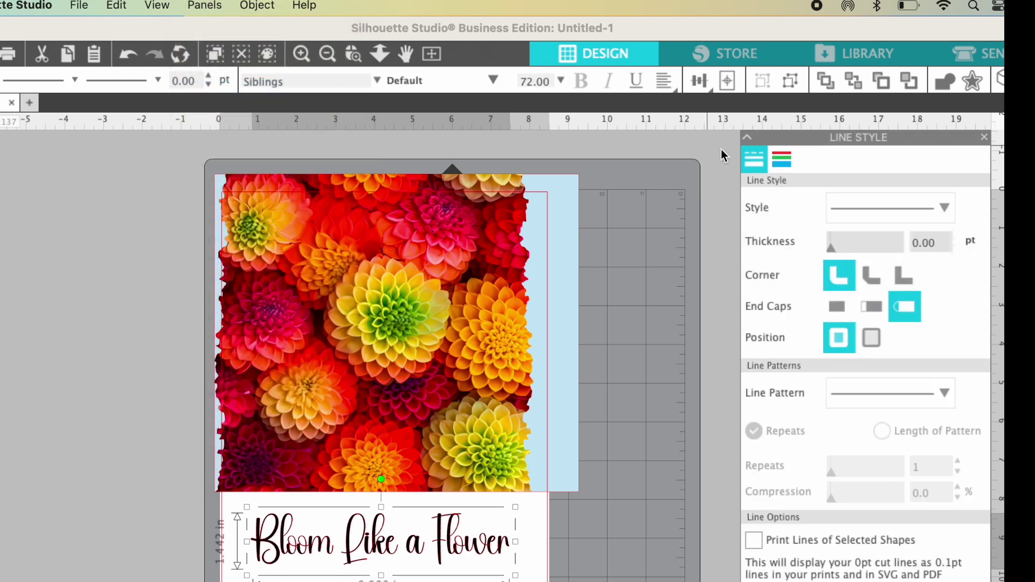
pyautogui.click(783, 158)
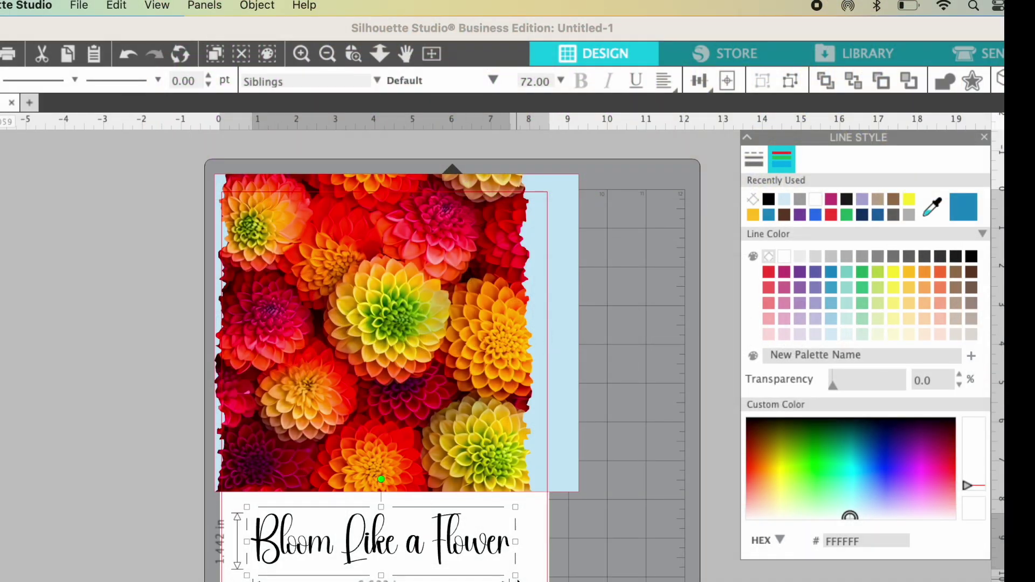
# Step: Resize the "Bloom Like a Flower" text to about 6.31 x 1.01 in and rotate it by 90° counter clockwise
pyautogui.moveTo(516, 578); pyautogui.dragTo(506, 539)
pyautogui.moveTo(376, 562); pyautogui.dragTo(377, 560)
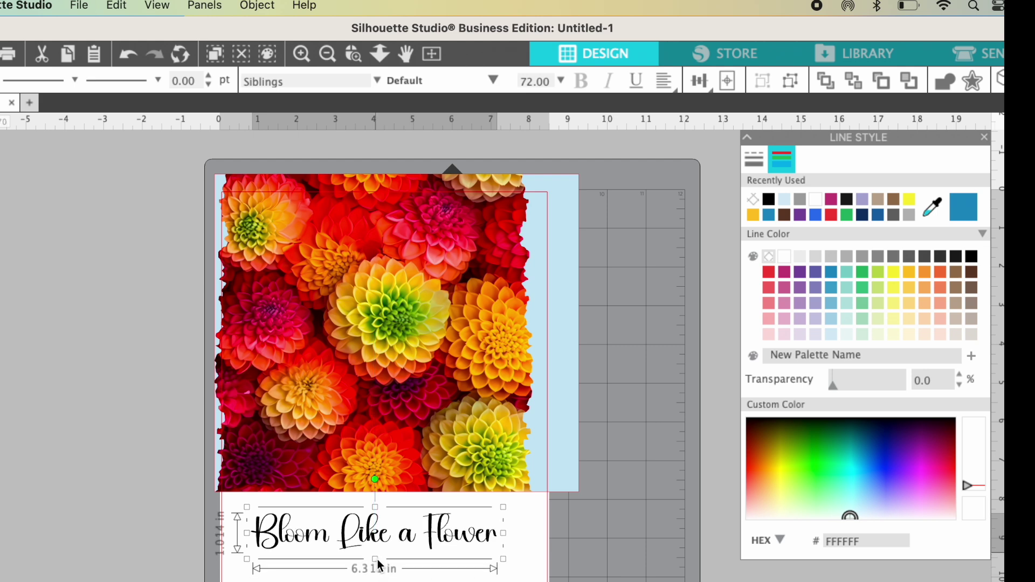
pyautogui.click(255, 5)
pyautogui.moveTo(269, 89)
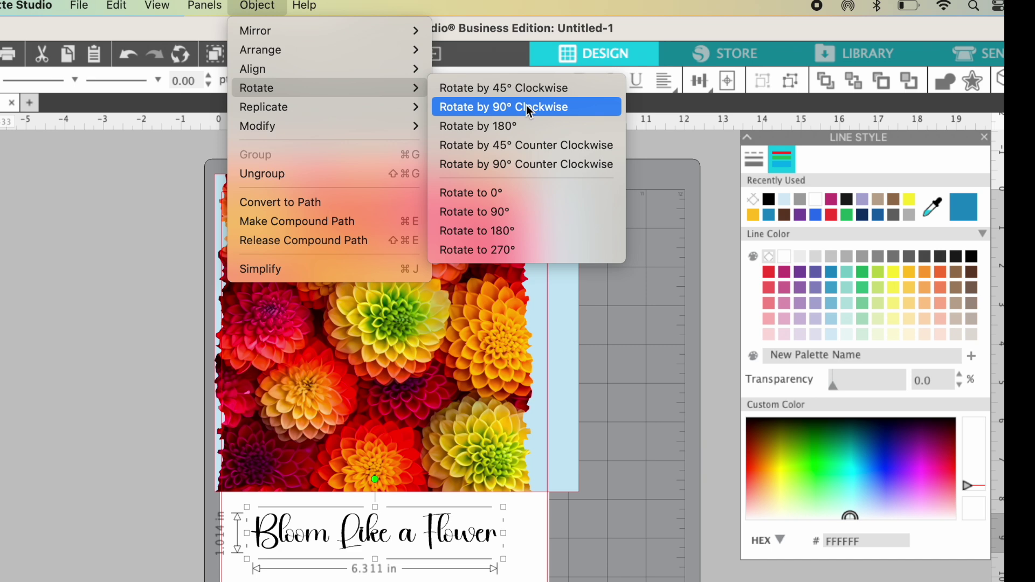
pyautogui.click(524, 164)
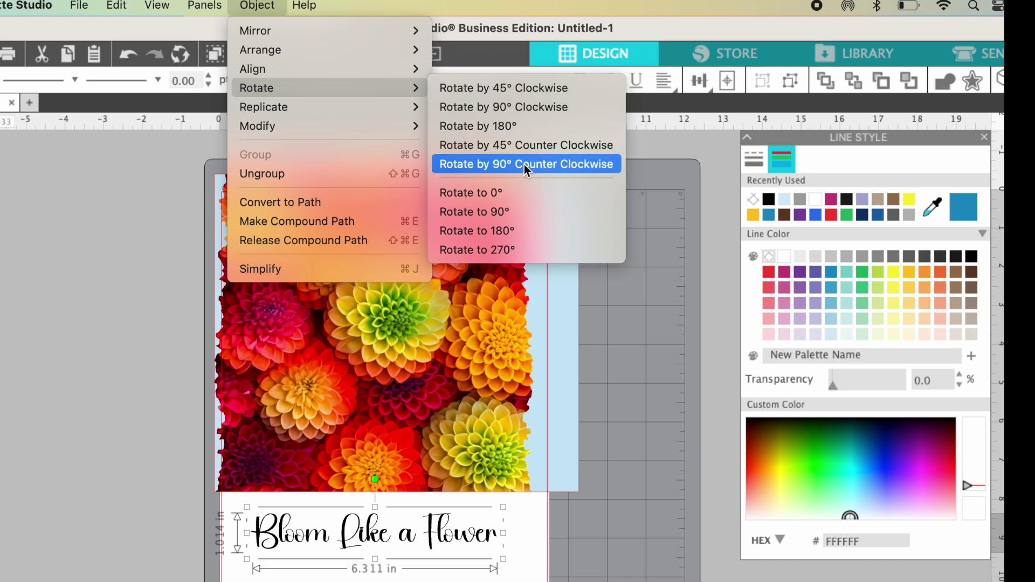
# Step: Move the vertical text onto the light blue strip beside the dahlia image and align it with the image using Align Middle
pyautogui.moveTo(388, 557); pyautogui.dragTo(564, 339)
pyautogui.click(670, 418)
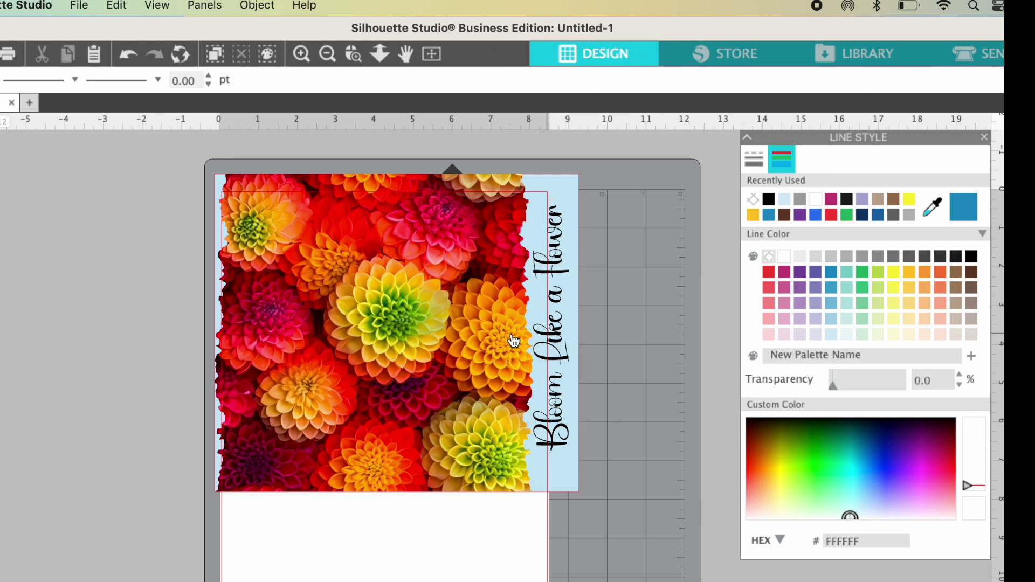
pyautogui.click(376, 339)
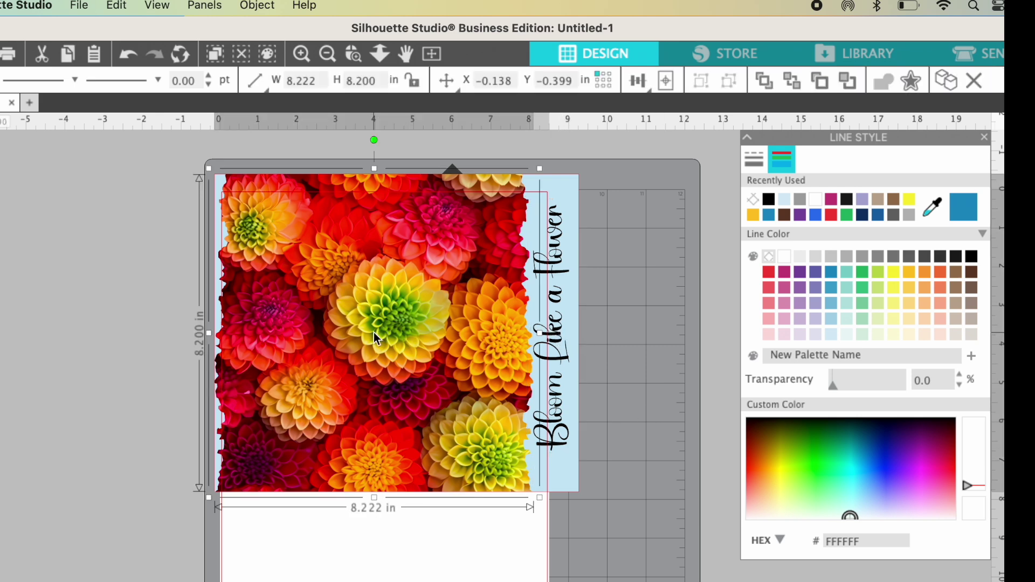
pyautogui.keyDown('shift'); pyautogui.click(559, 340); pyautogui.keyUp('shift')
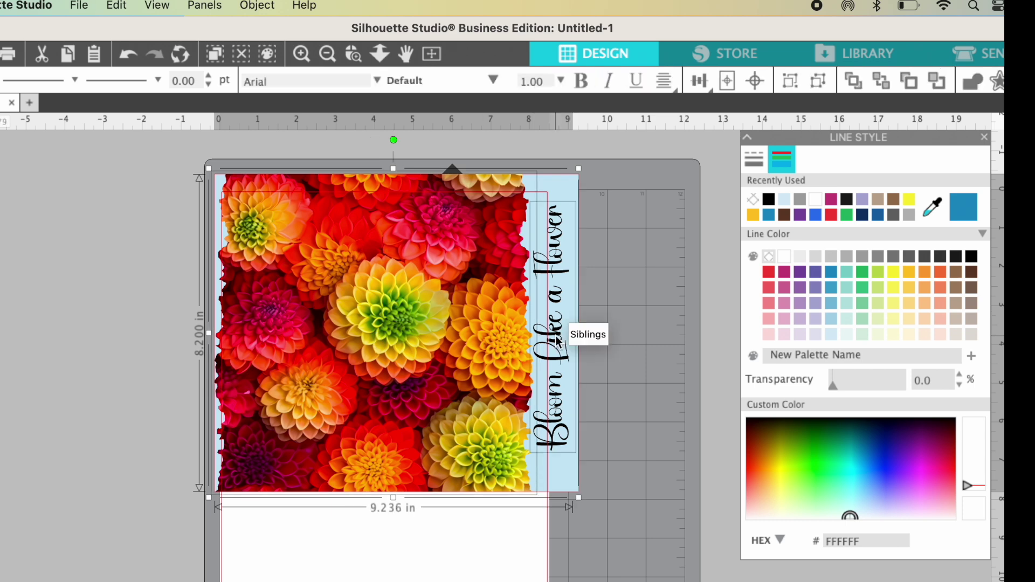
pyautogui.click(256, 5)
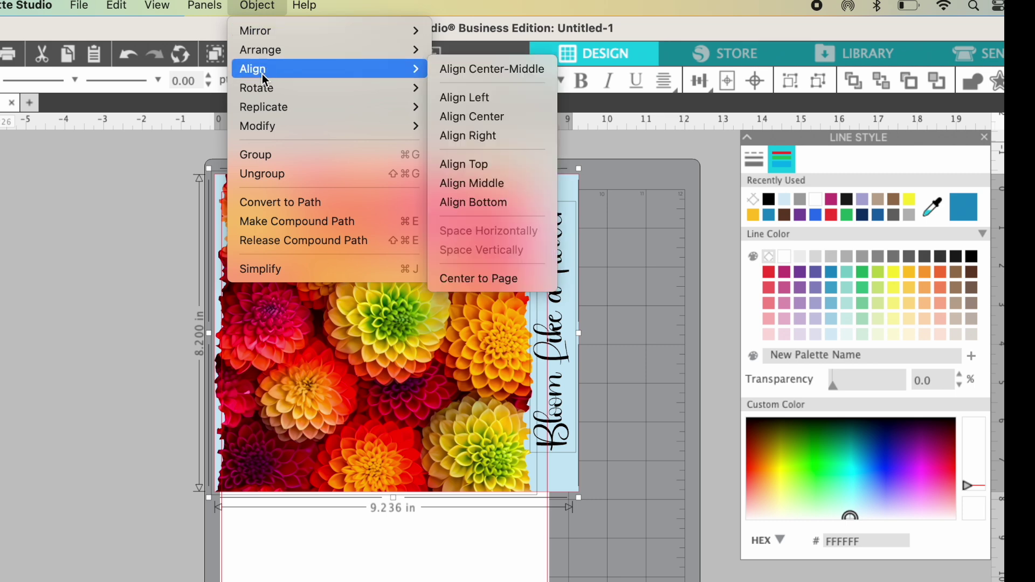
pyautogui.moveTo(354, 69)
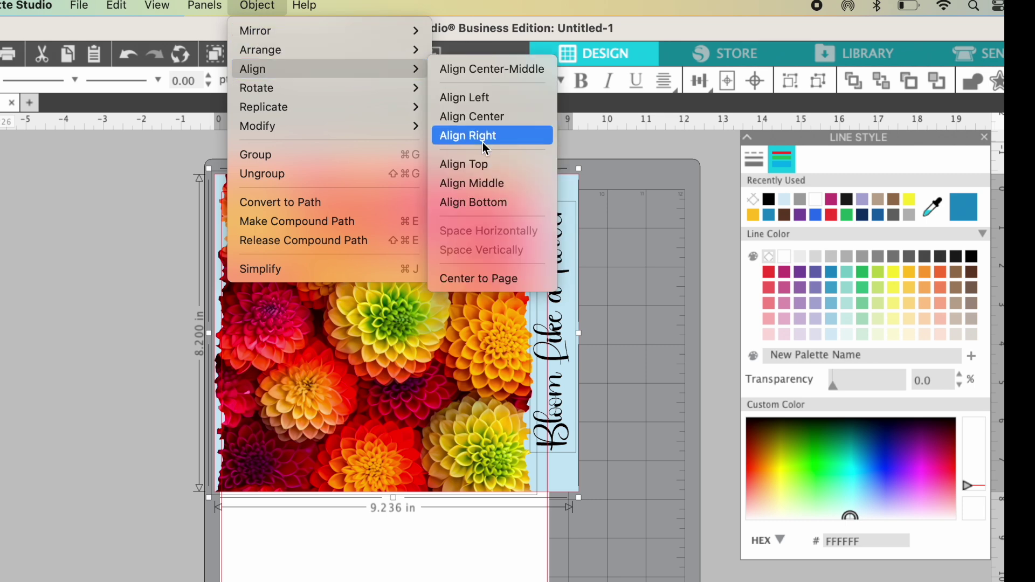
pyautogui.click(477, 182)
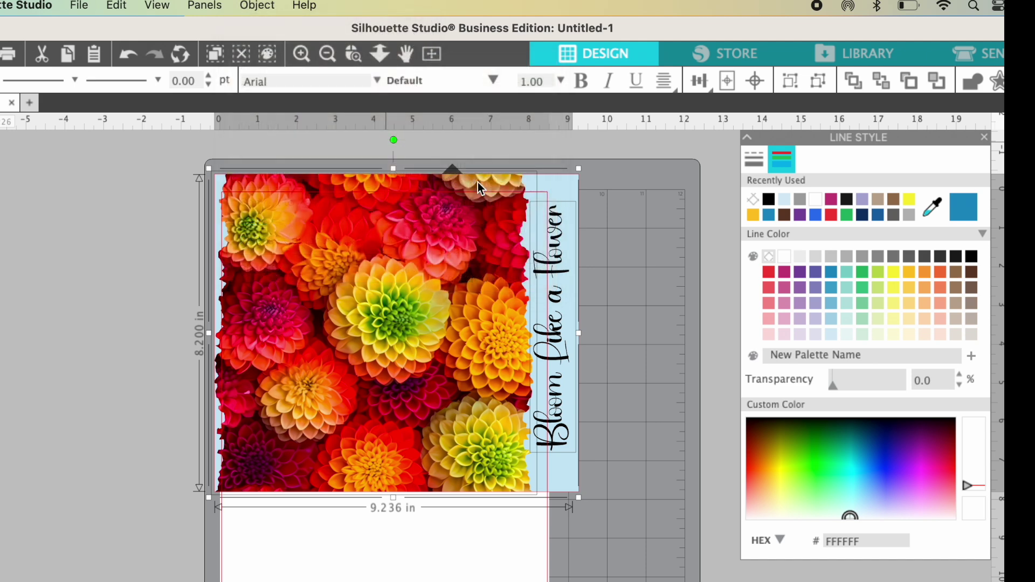
# Step: Group the dahlia image with the text and delete the light blue wrap rectangle behind them
pyautogui.click(261, 7)
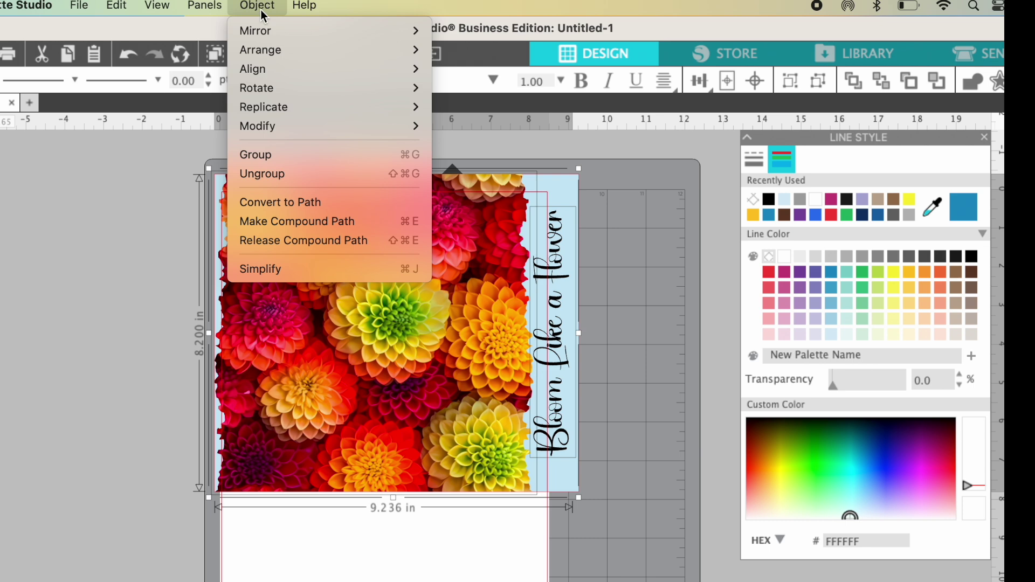
pyautogui.click(254, 155)
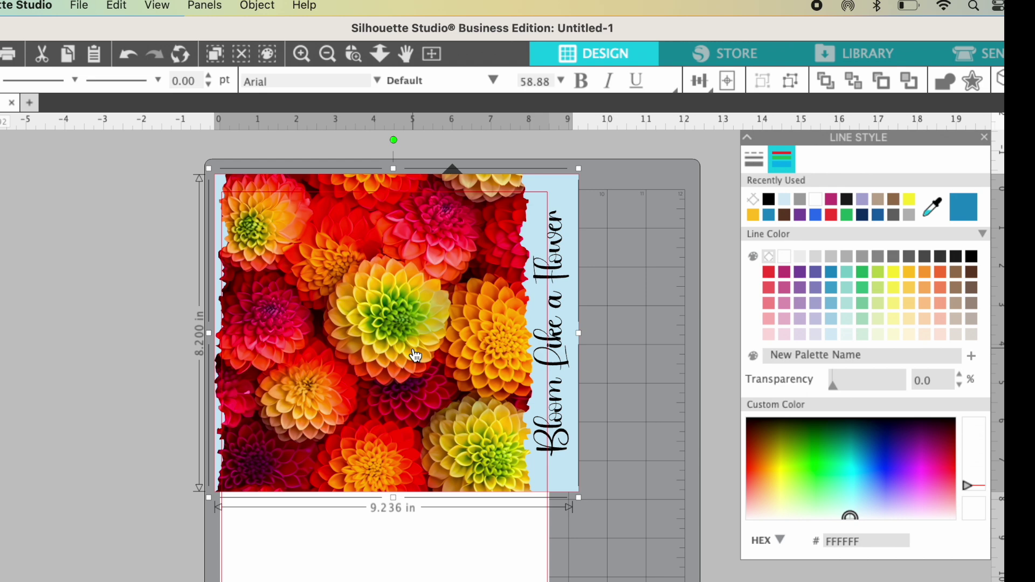
pyautogui.moveTo(406, 360); pyautogui.dragTo(195, 371)
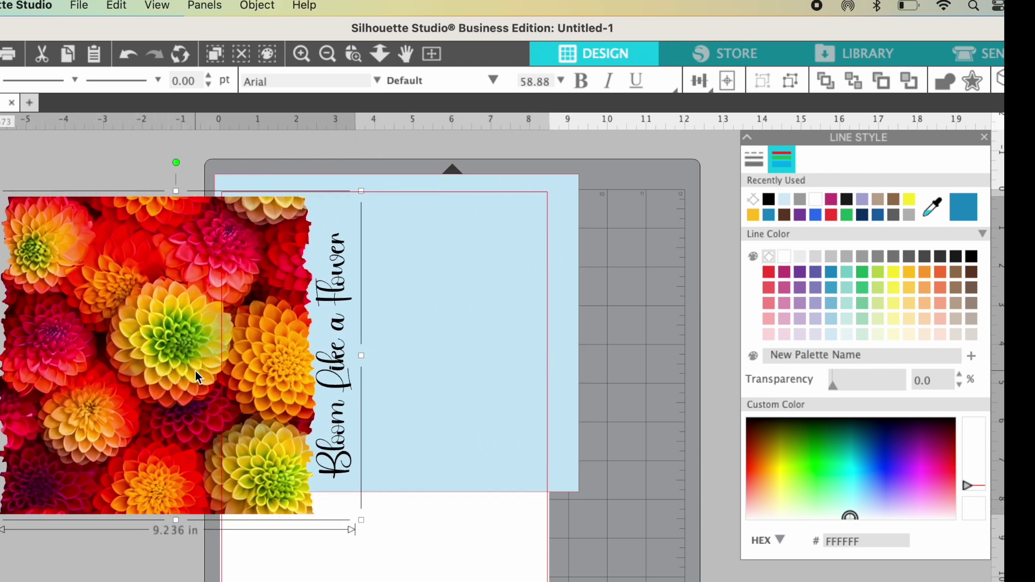
pyautogui.click(470, 334)
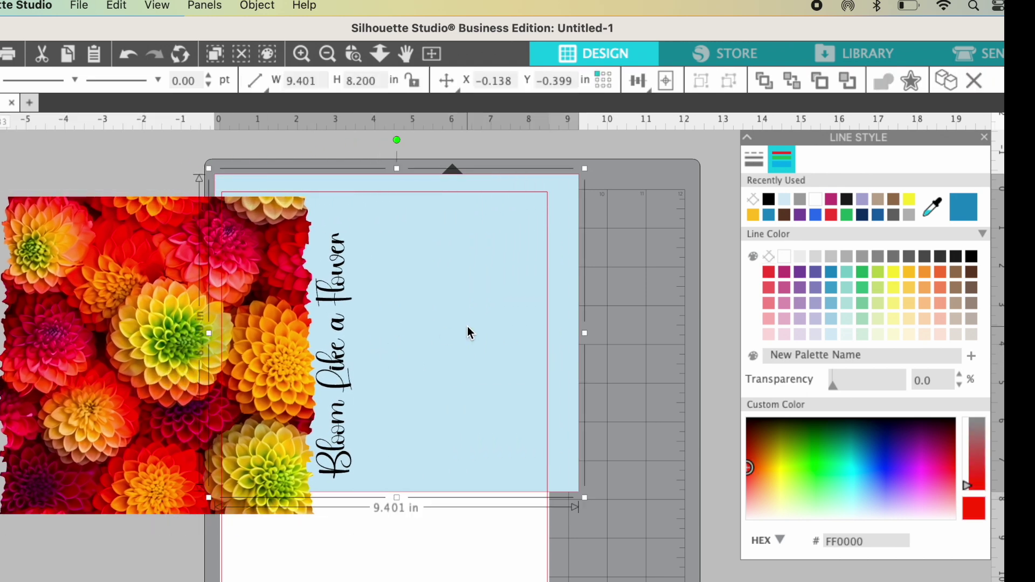
pyautogui.press('Delete')
pyautogui.moveTo(162, 380); pyautogui.dragTo(360, 403)
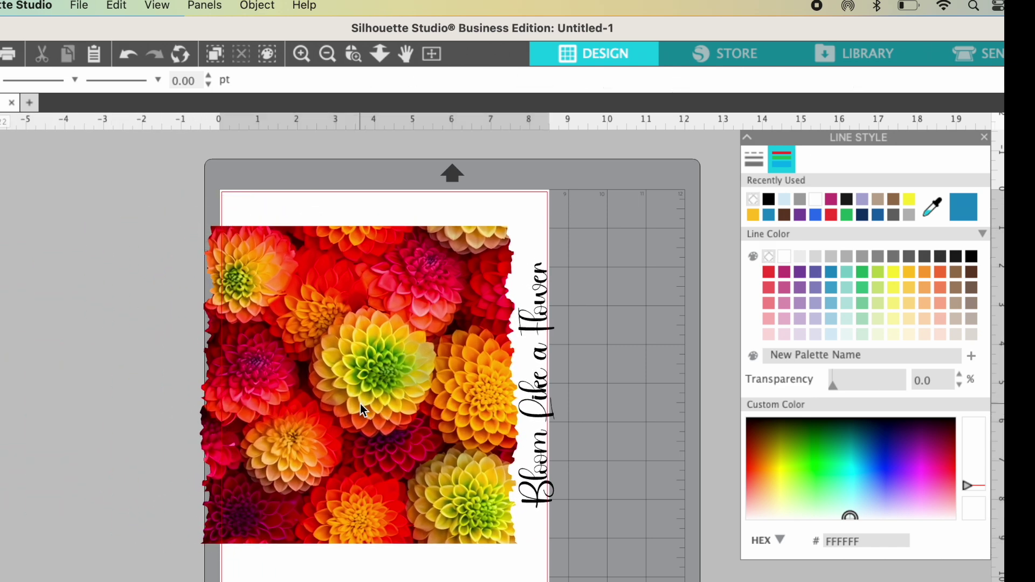
# Step: Flip the grouped dahlia and text design horizontally and shift it slightly on the page
pyautogui.click(377, 382)
pyautogui.click(258, 6)
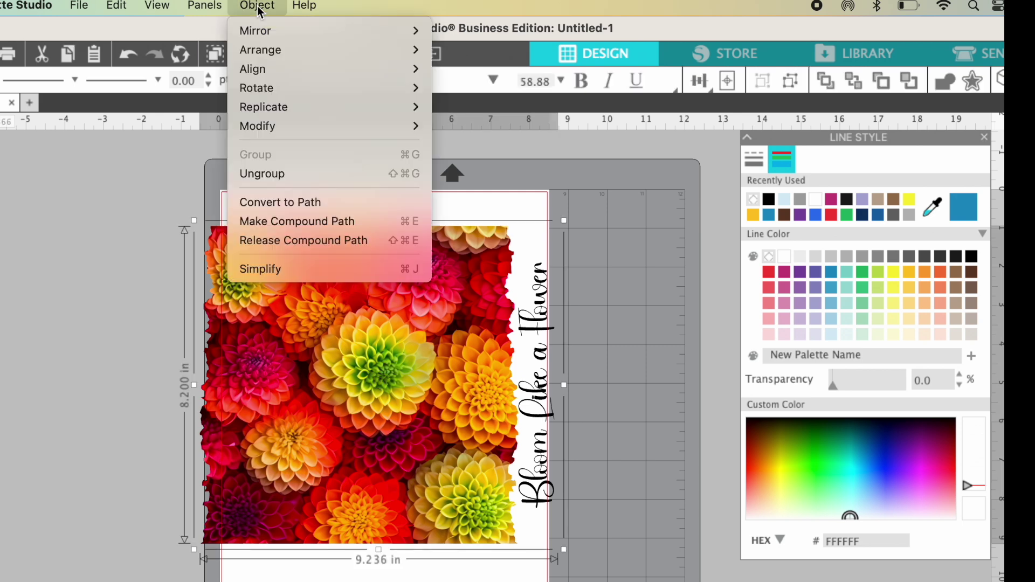
pyautogui.moveTo(265, 33)
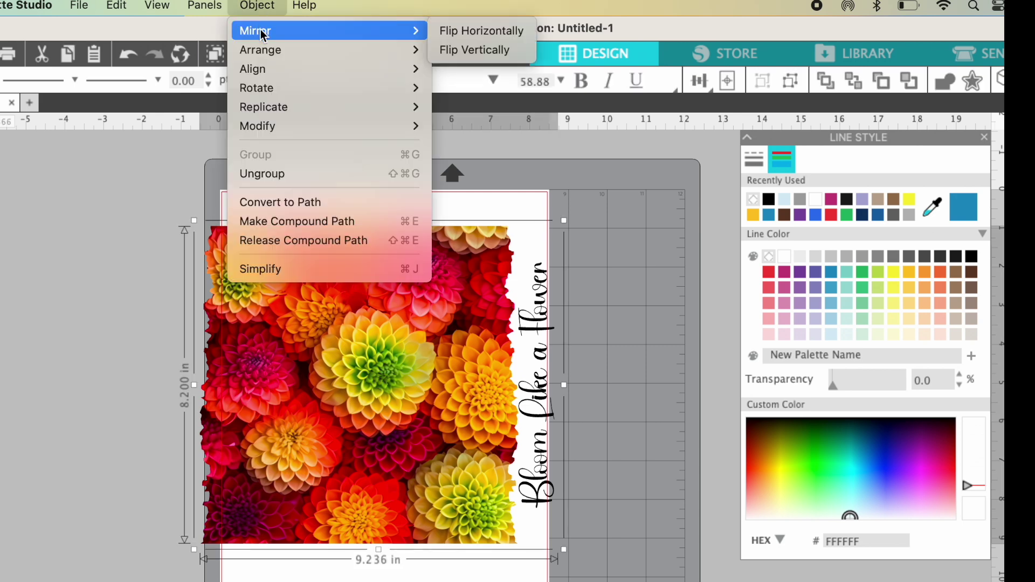
pyautogui.click(502, 31)
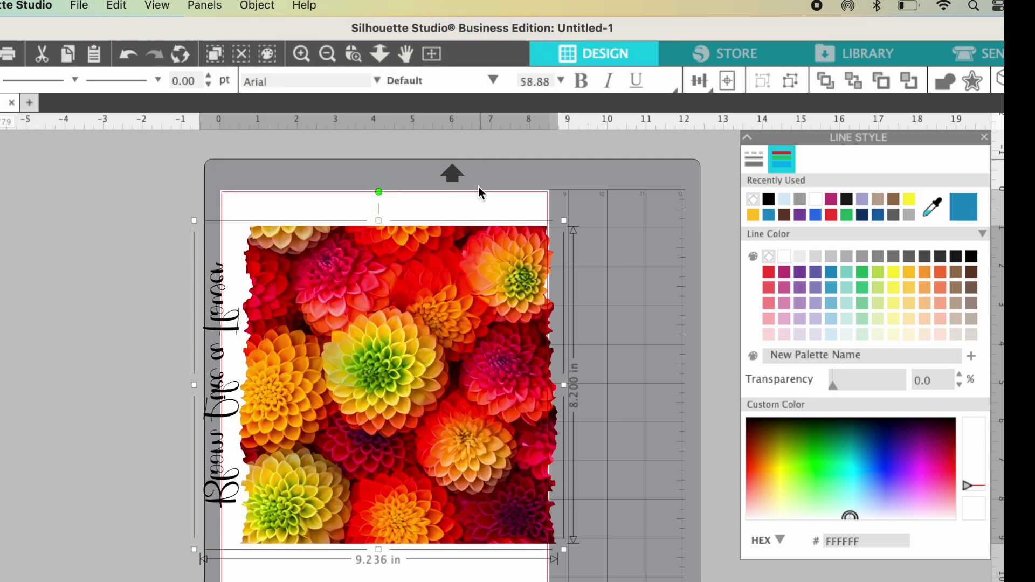
pyautogui.moveTo(398, 377)
pyautogui.mouseDown()
pyautogui.moveTo(368, 424)
pyautogui.moveTo(383, 384)
pyautogui.mouseUp()
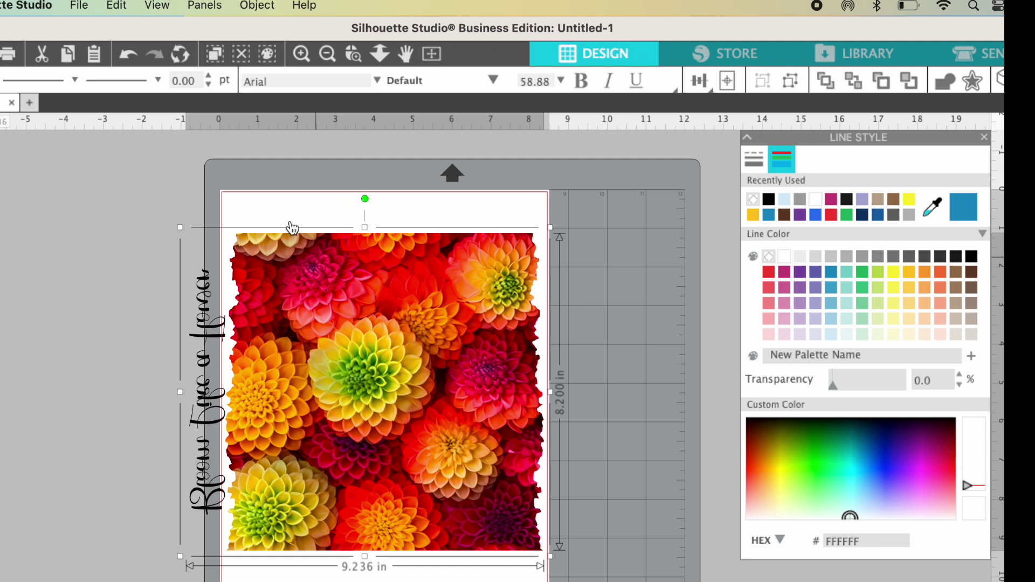
# Step: Rotate the mirrored design by 90° clockwise and position it within the page's print border
pyautogui.click(258, 7)
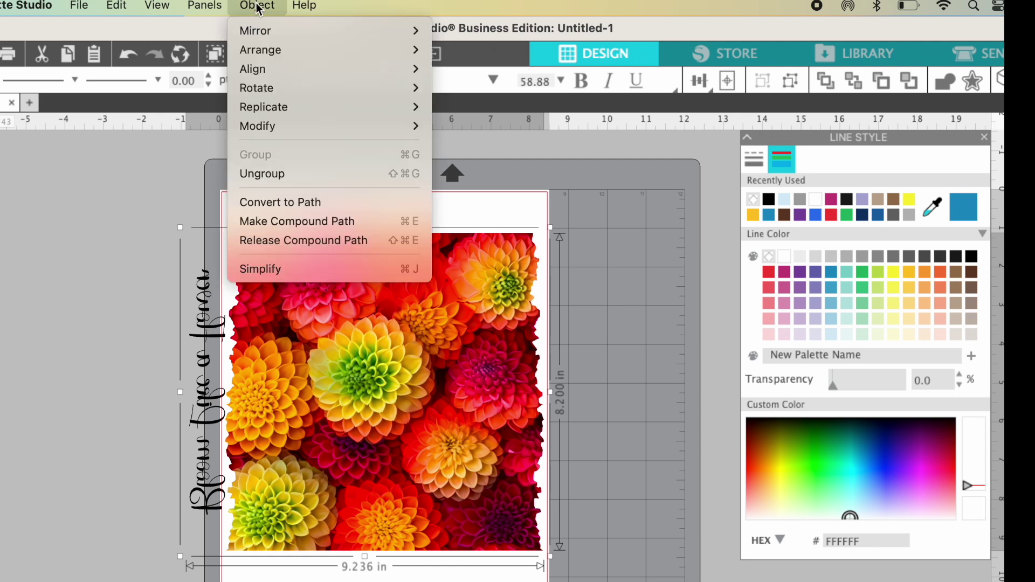
pyautogui.moveTo(262, 89)
pyautogui.click(528, 111)
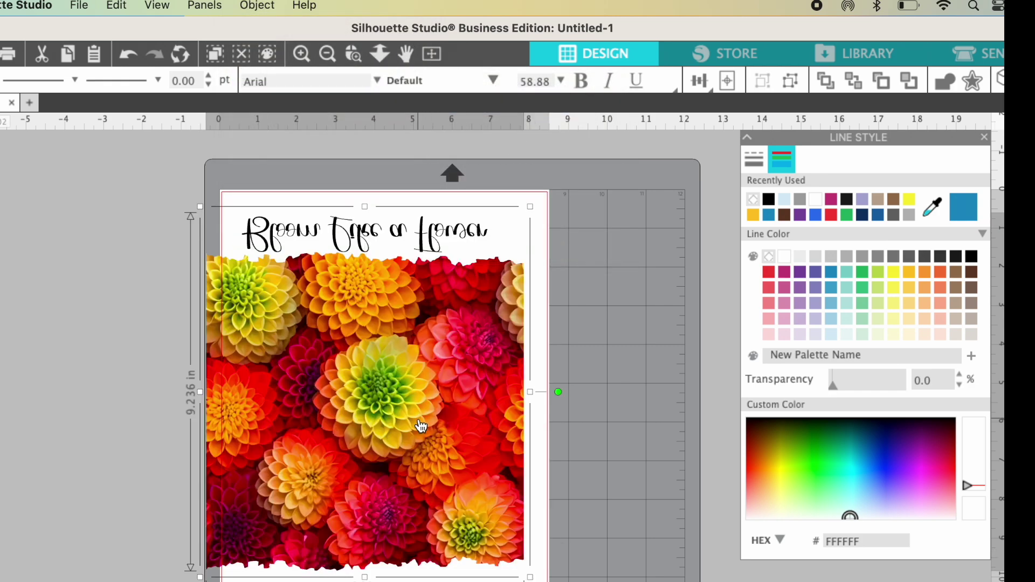
pyautogui.moveTo(419, 420); pyautogui.dragTo(439, 413)
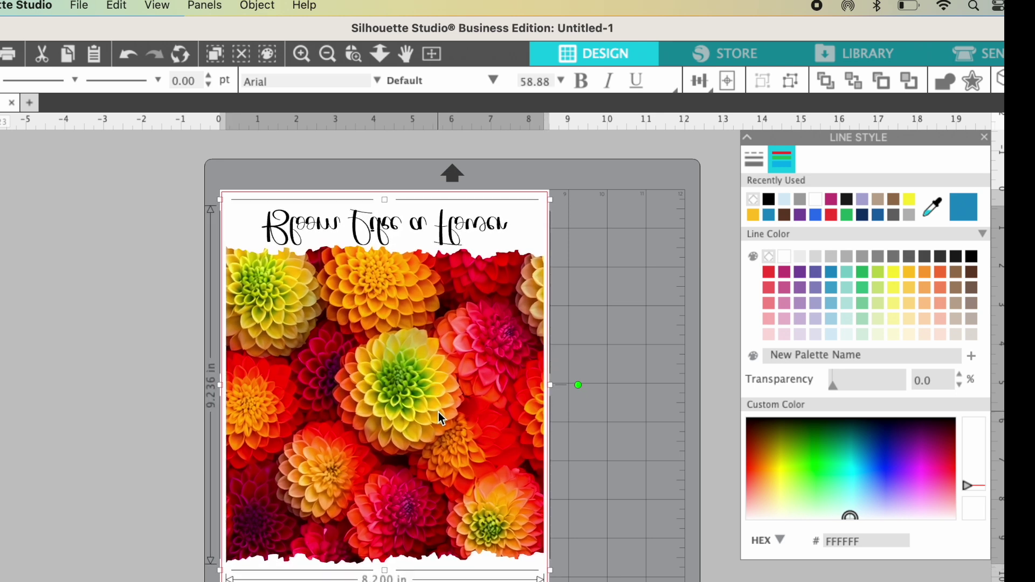